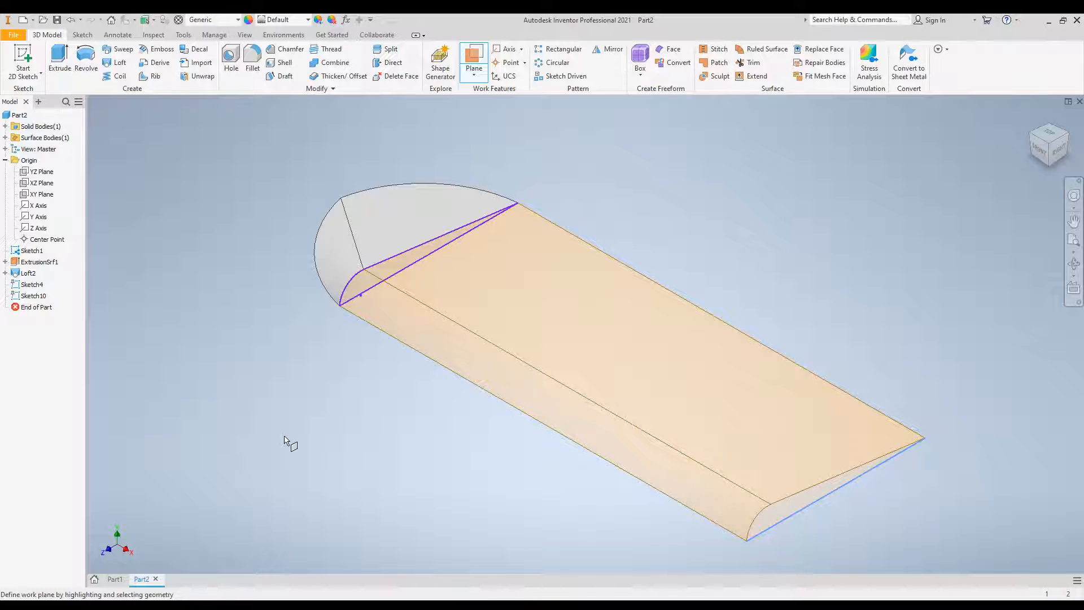
{"action": "left_click", "coordinate": [559, 226]}
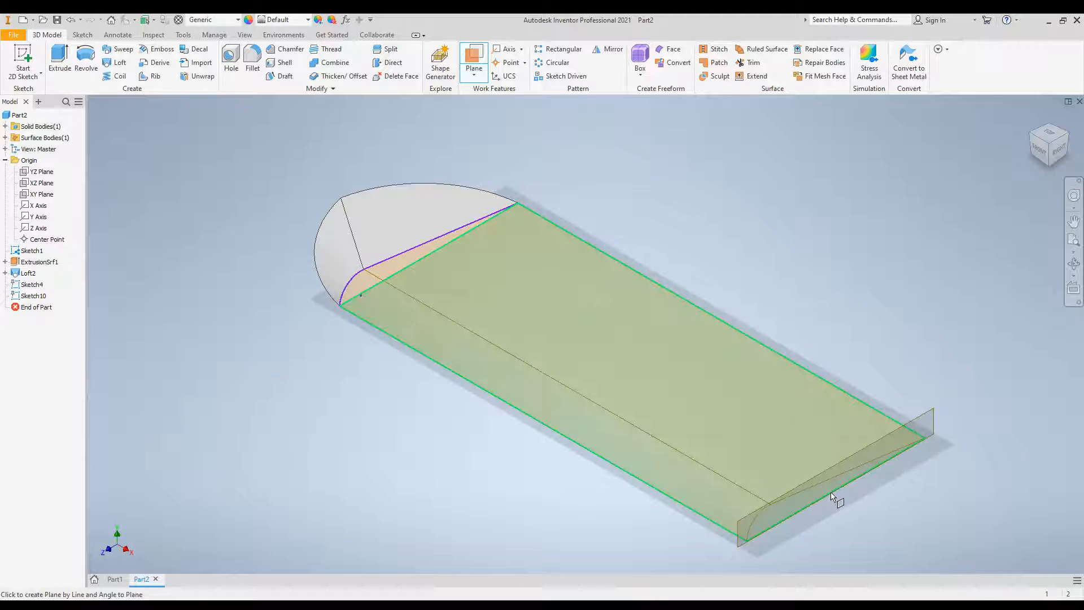
{"action": "left_click", "coordinate": [833, 497]}
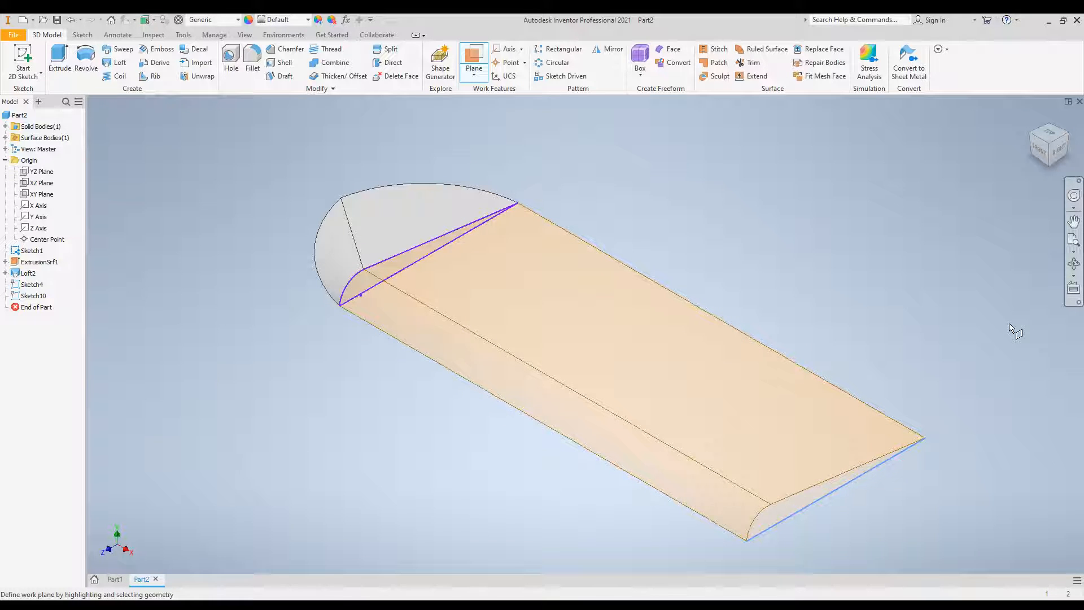
{"action": "key", "text": "Escape"}
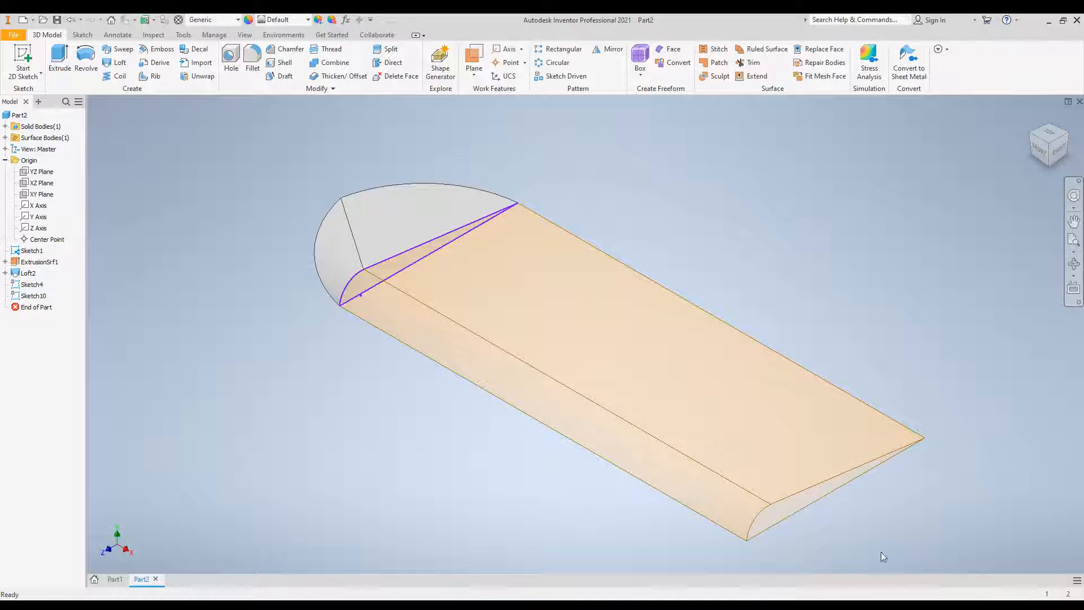
Step: Create a work plane through the bottom edge of the open end face and the long edge on the thin side
{"action": "right_click", "coordinate": [841, 483]}
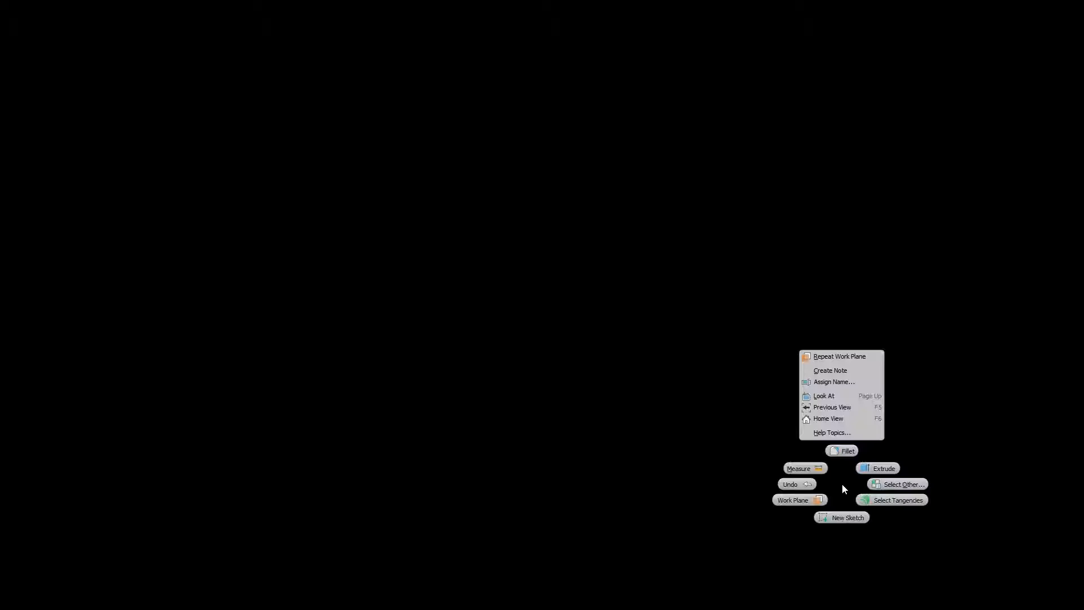
{"action": "left_click", "coordinate": [793, 501]}
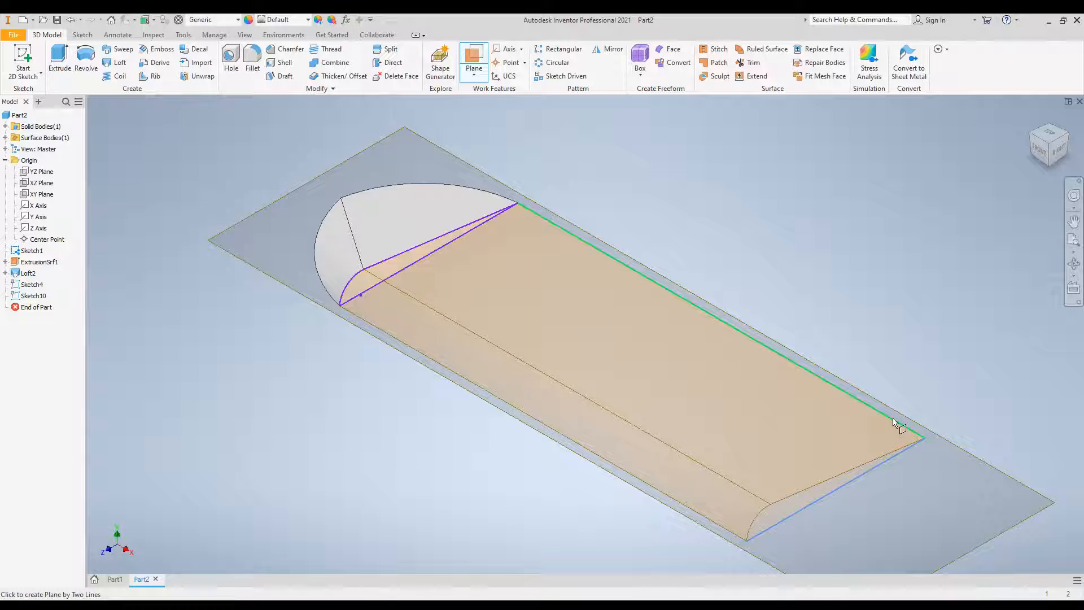
{"action": "mouse_move", "coordinate": [911, 438]}
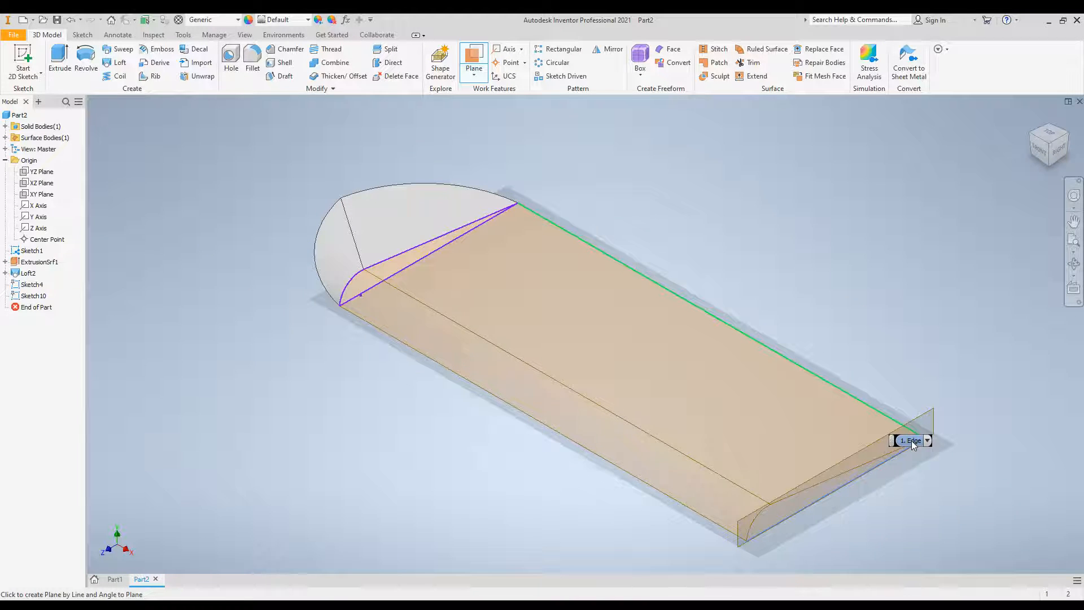
{"action": "left_click", "coordinate": [893, 421]}
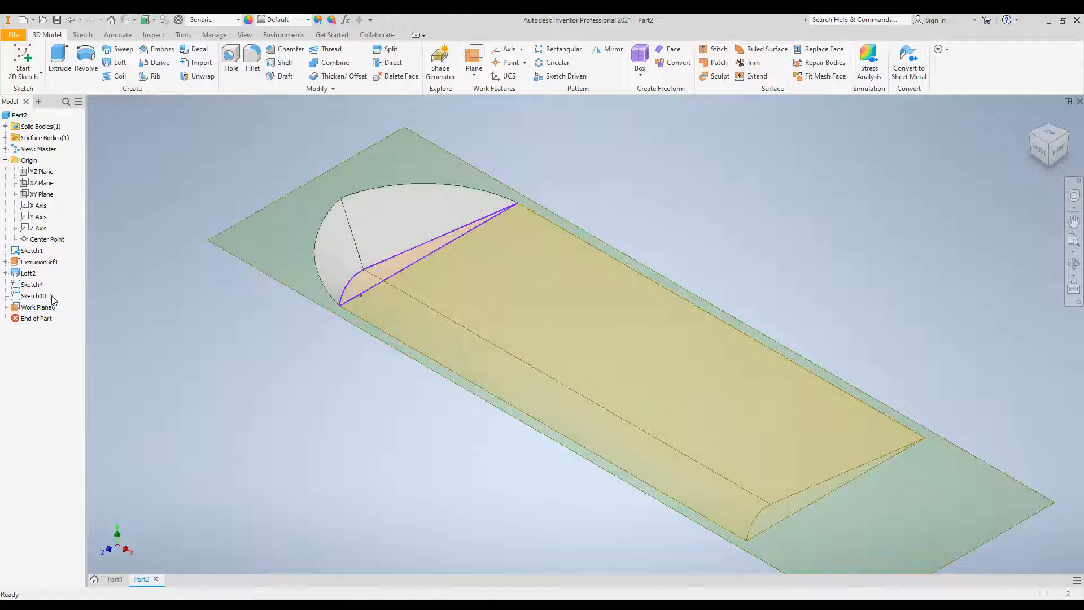
Step: Start a sketch on the new work plane and draw a three-point arc from the origin corner to about X 0.23 in, Y 0.256 in
{"action": "right_click", "coordinate": [16, 310]}
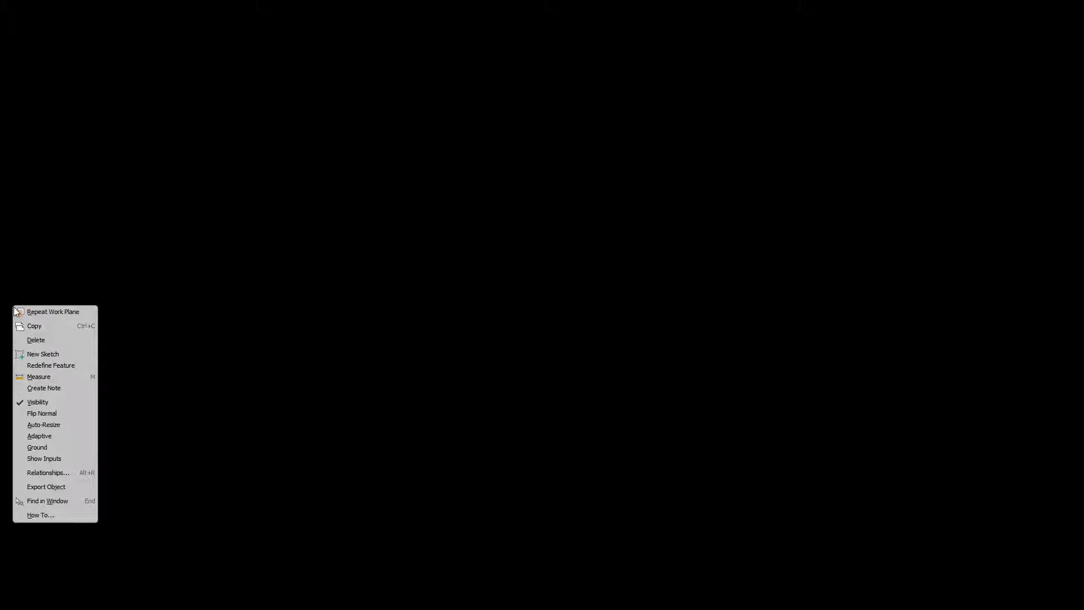
{"action": "left_click", "coordinate": [55, 355]}
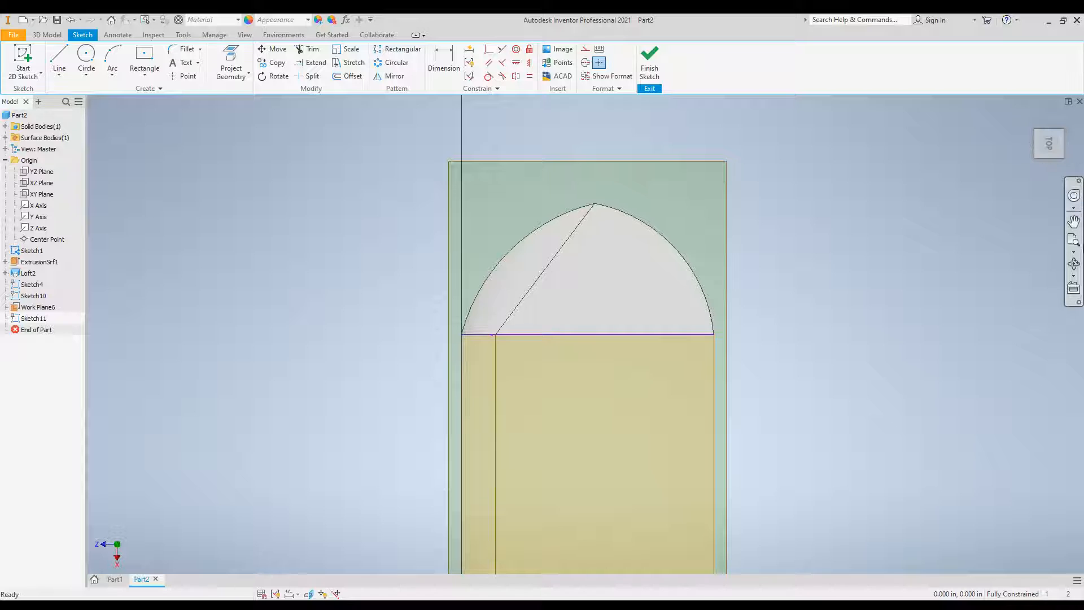
{"action": "left_click", "coordinate": [1071, 223]}
{"action": "mouse_move", "coordinate": [809, 453]}
{"action": "left_mouse_down"}
{"action": "mouse_move", "coordinate": [784, 242]}
{"action": "mouse_move", "coordinate": [870, 62]}
{"action": "mouse_move", "coordinate": [854, 60]}
{"action": "left_mouse_up"}
{"action": "left_click_drag", "start_coordinate": [872, 316], "coordinate": [858, 127]}
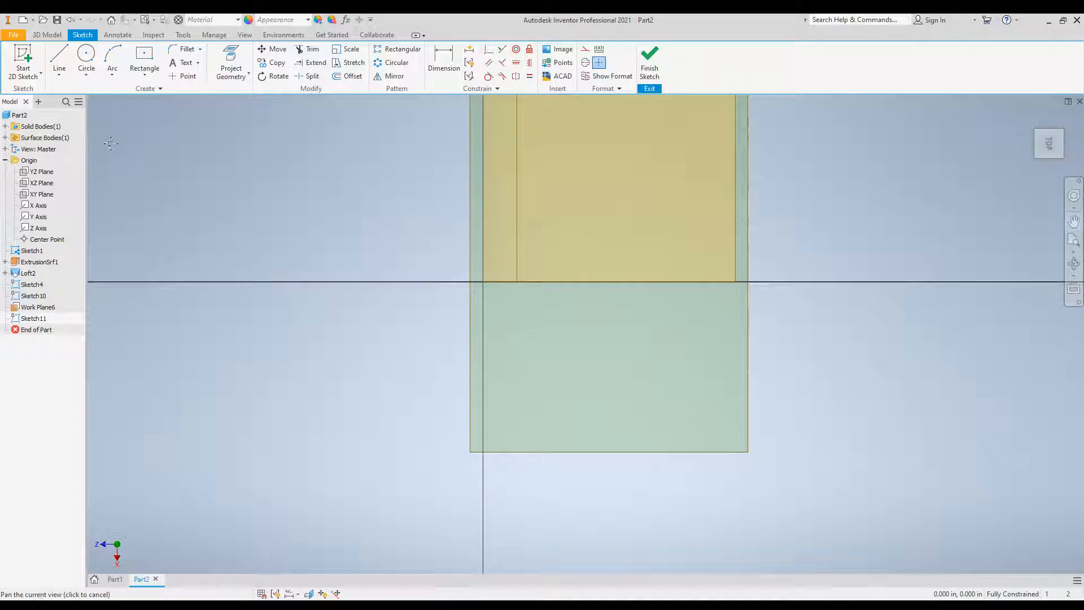
{"action": "left_click", "coordinate": [111, 54]}
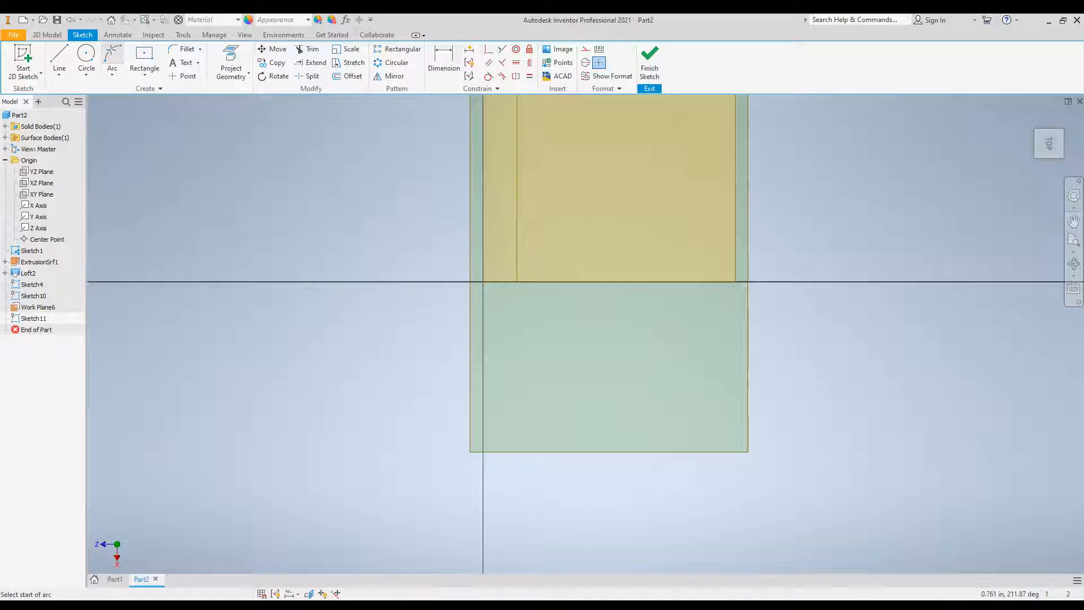
{"action": "left_click", "coordinate": [483, 281]}
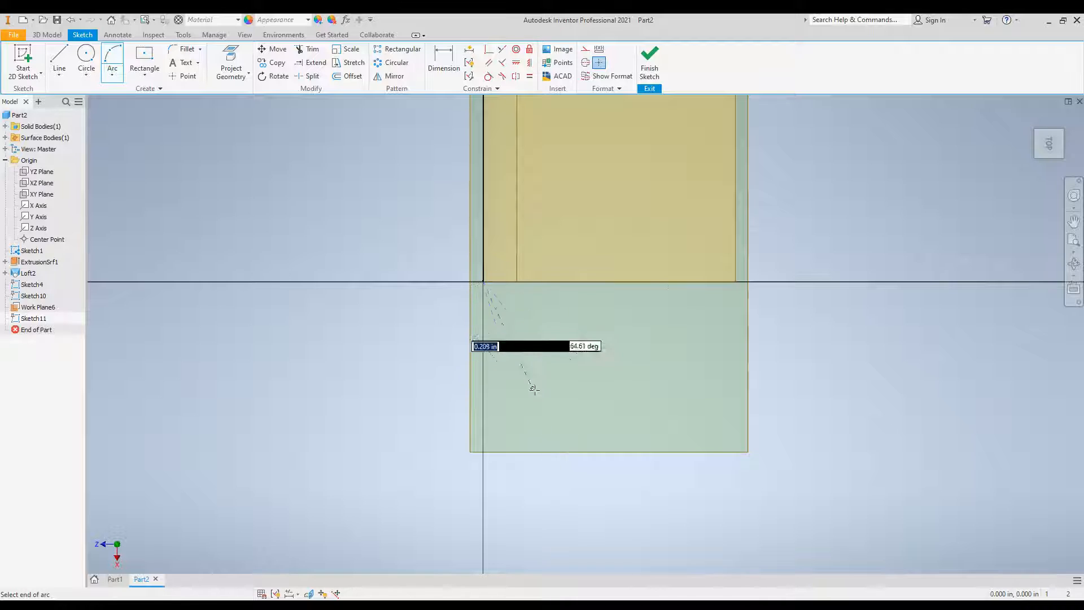
{"action": "left_click", "coordinate": [615, 429]}
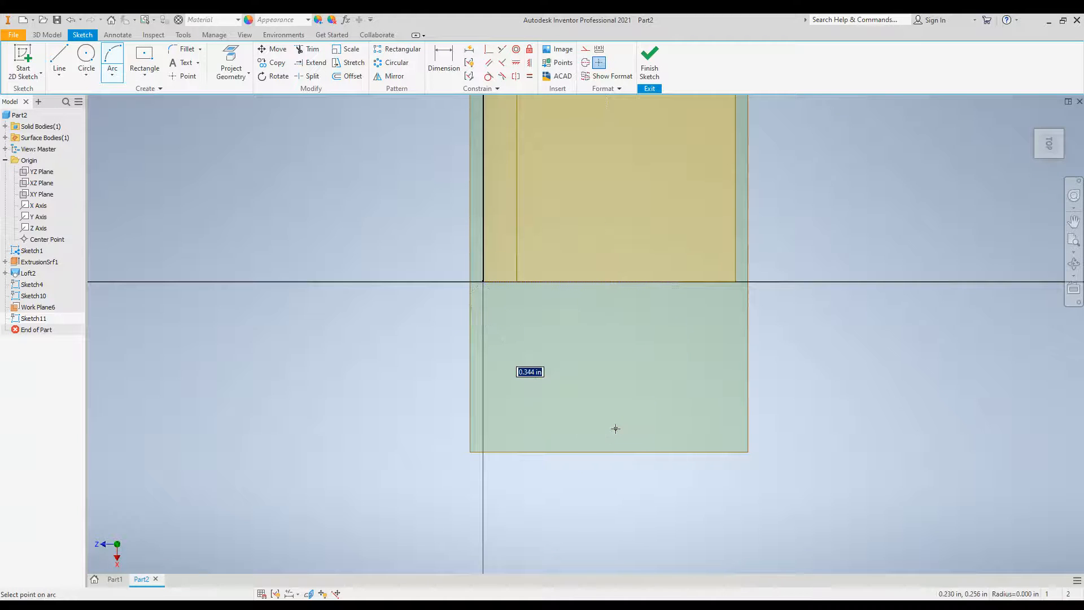
{"action": "left_click", "coordinate": [587, 422]}
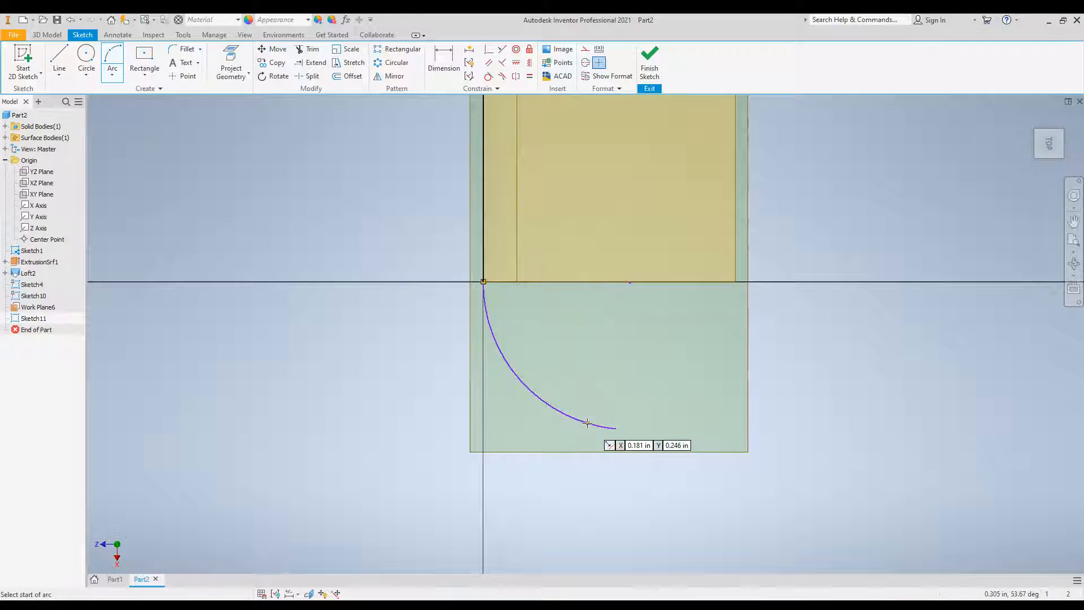
Step: Draw a second three-point arc of about 0.305 in radius from the opposite corner of the end edge to the first arc's endpoint
{"action": "left_click", "coordinate": [735, 280]}
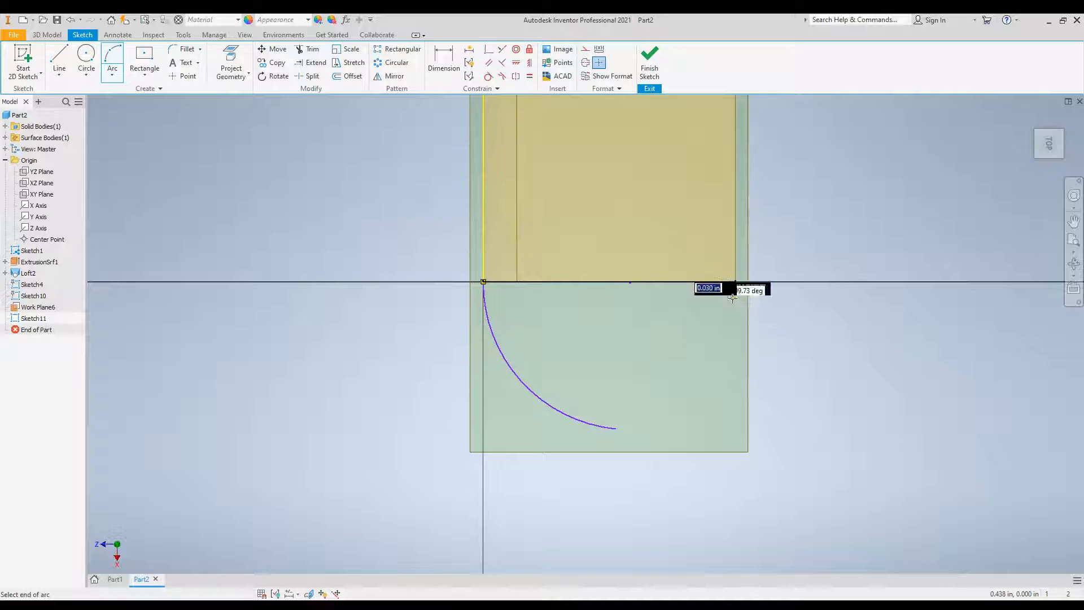
{"action": "left_click", "coordinate": [617, 427]}
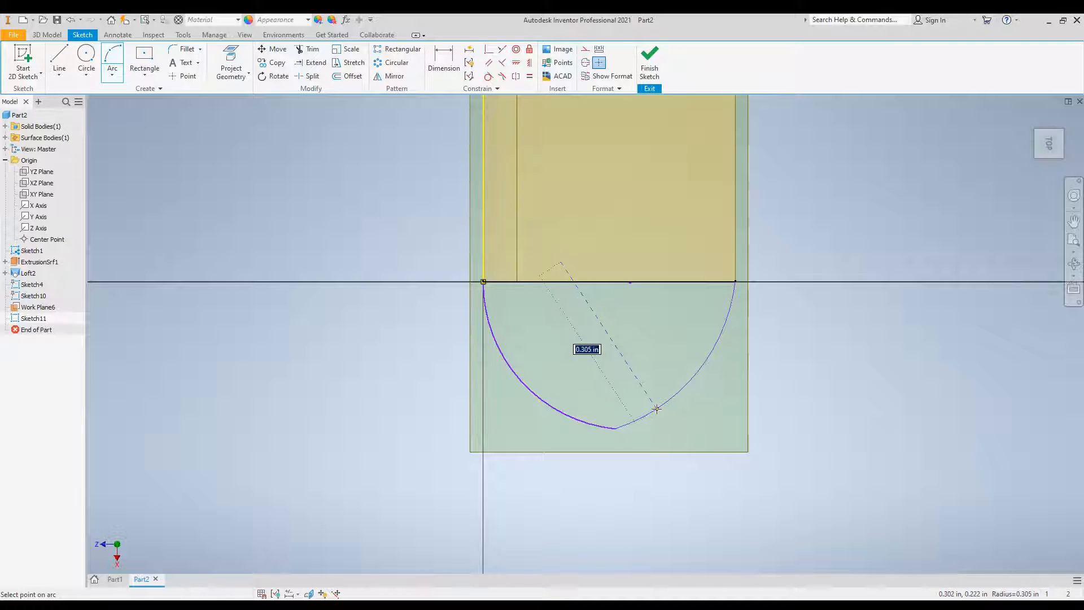
{"action": "left_click", "coordinate": [657, 408]}
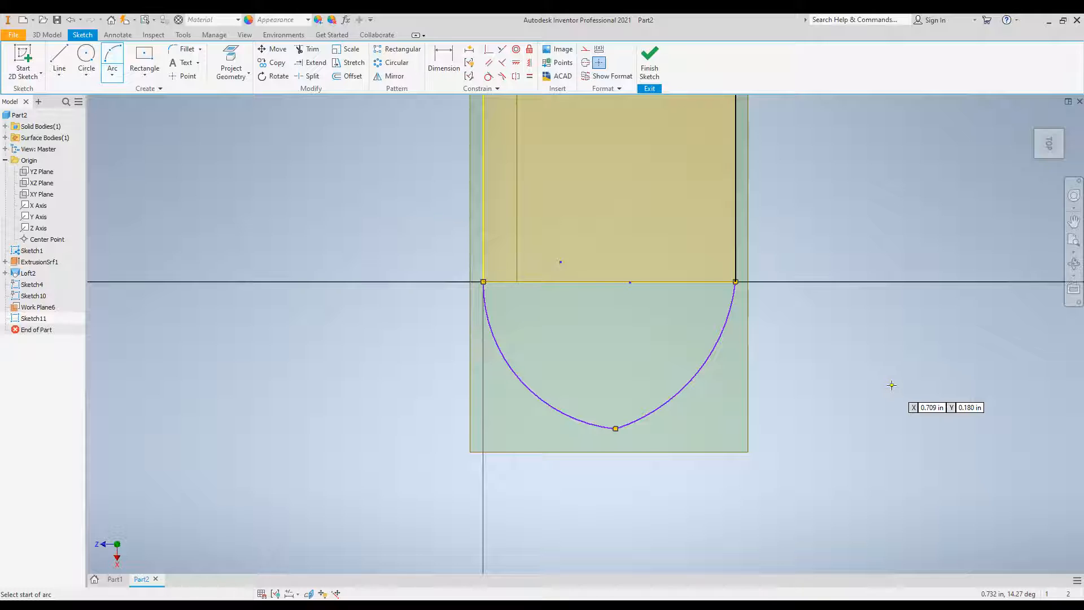
{"action": "key", "text": "Escape"}
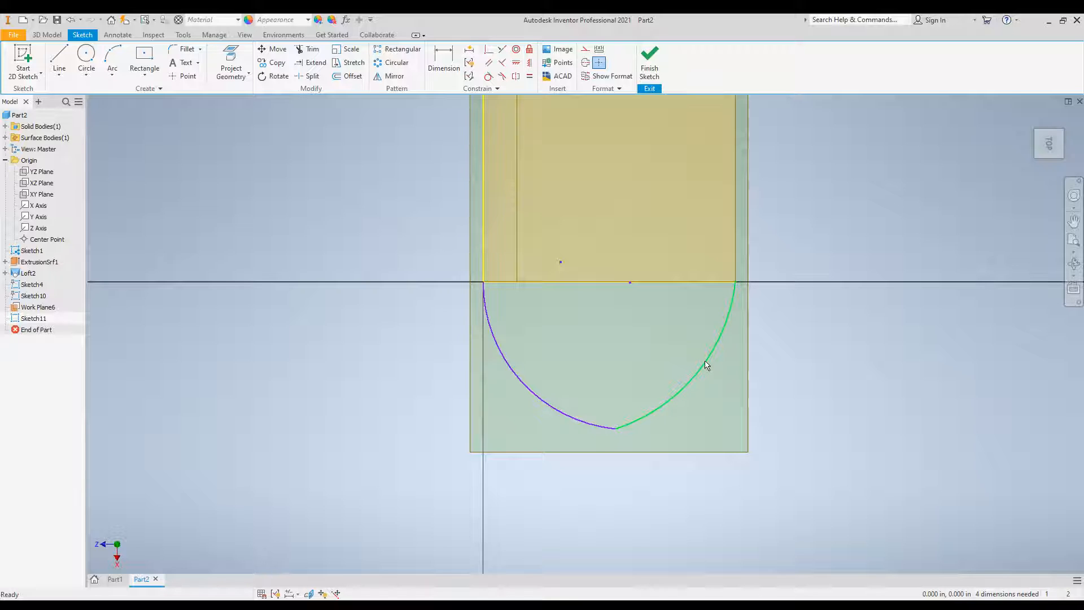
Step: Close the sketch loop formed by the two arcs and the straight end edge, and finish the sketch
{"action": "left_click", "coordinate": [705, 364]}
{"action": "right_click", "coordinate": [705, 361]}
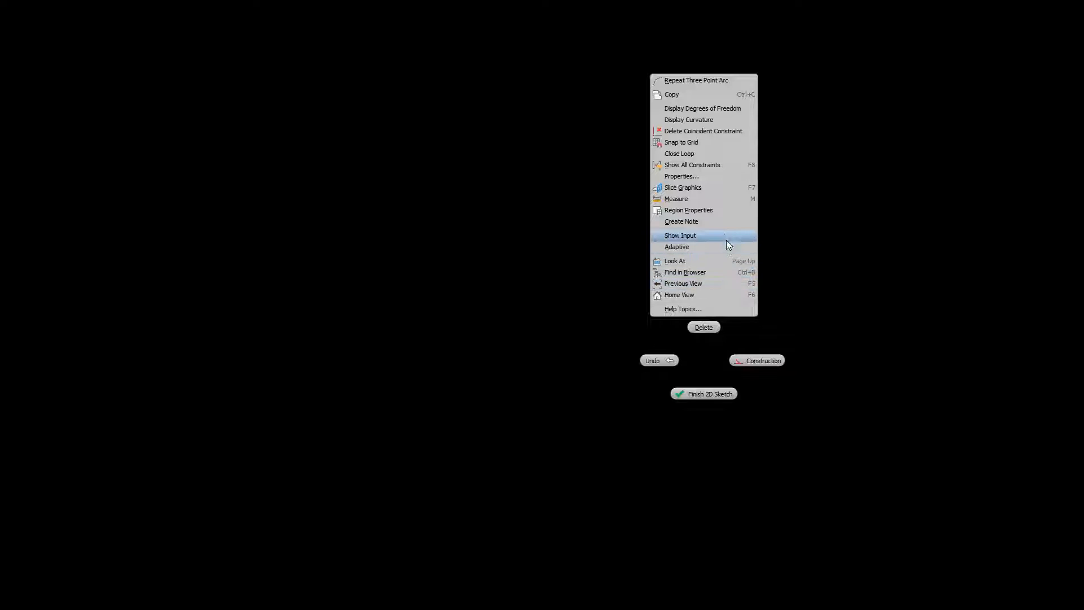
{"action": "left_click", "coordinate": [710, 154]}
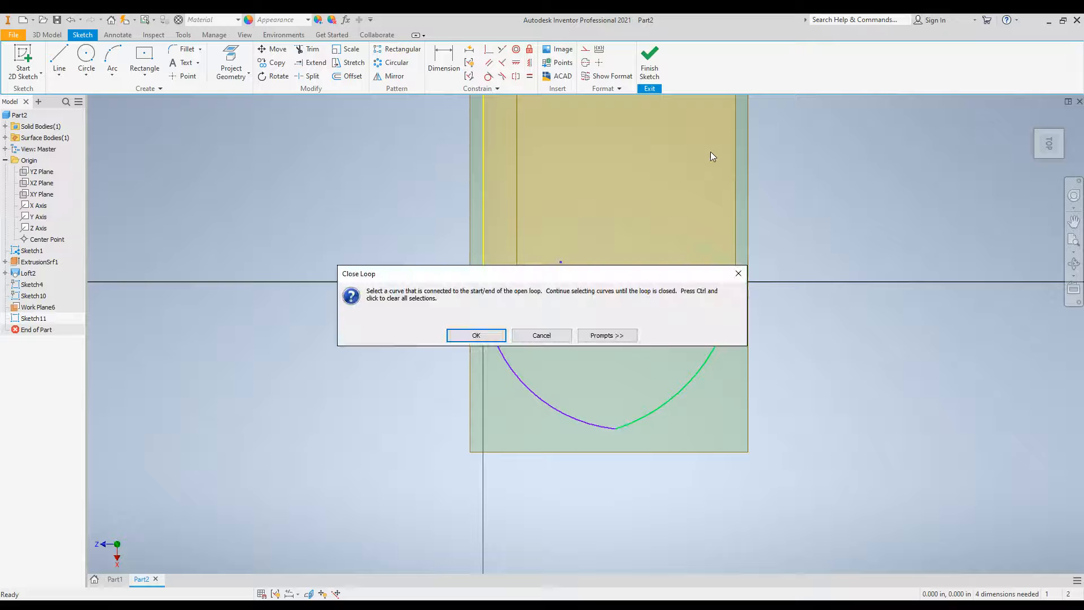
{"action": "left_click", "coordinate": [491, 336]}
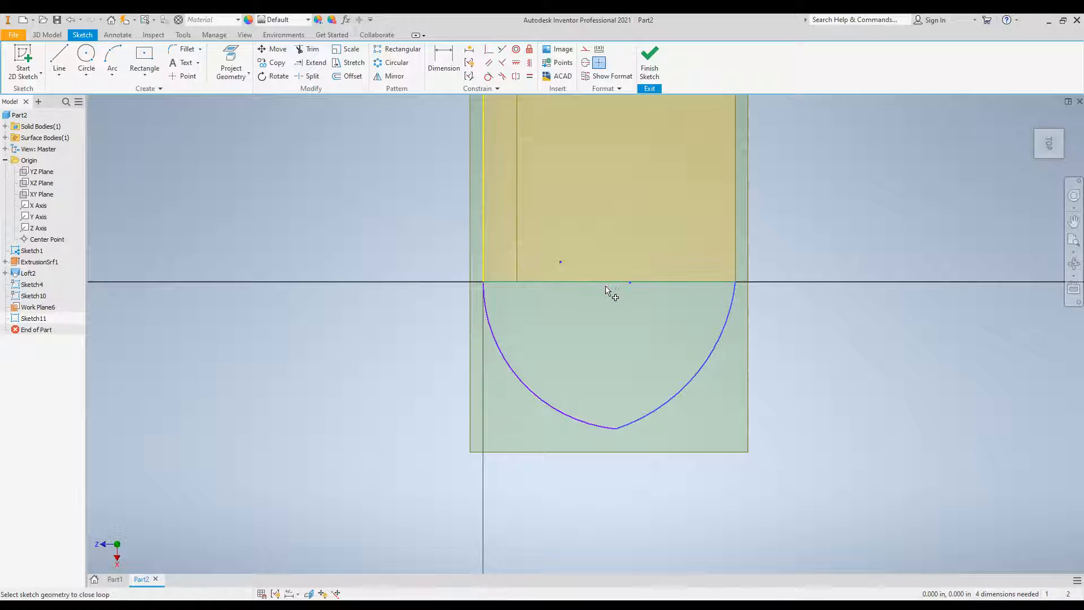
{"action": "left_click", "coordinate": [537, 398]}
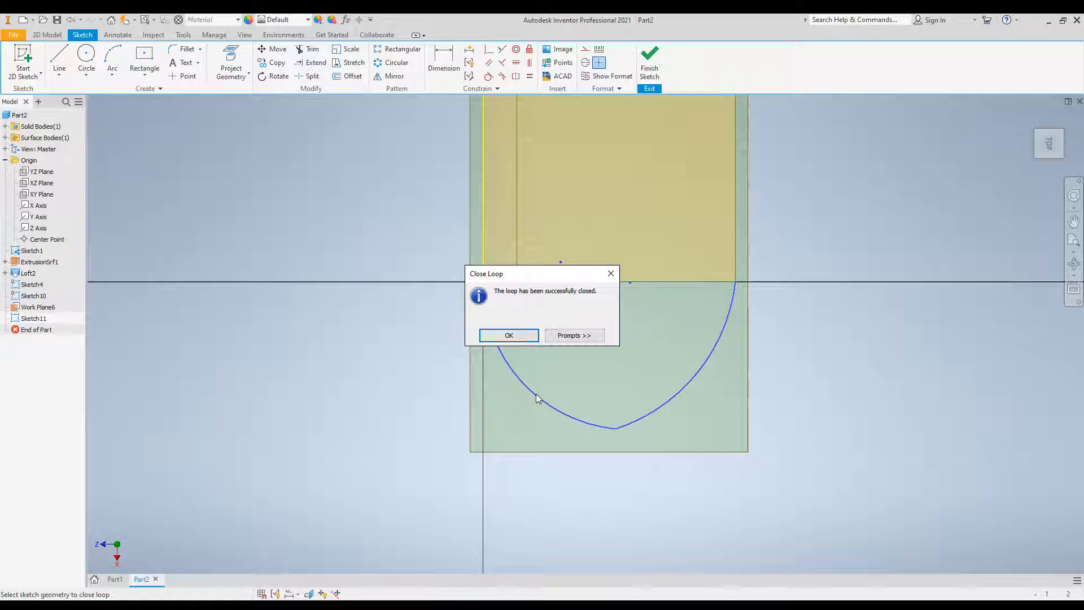
{"action": "left_click", "coordinate": [509, 335]}
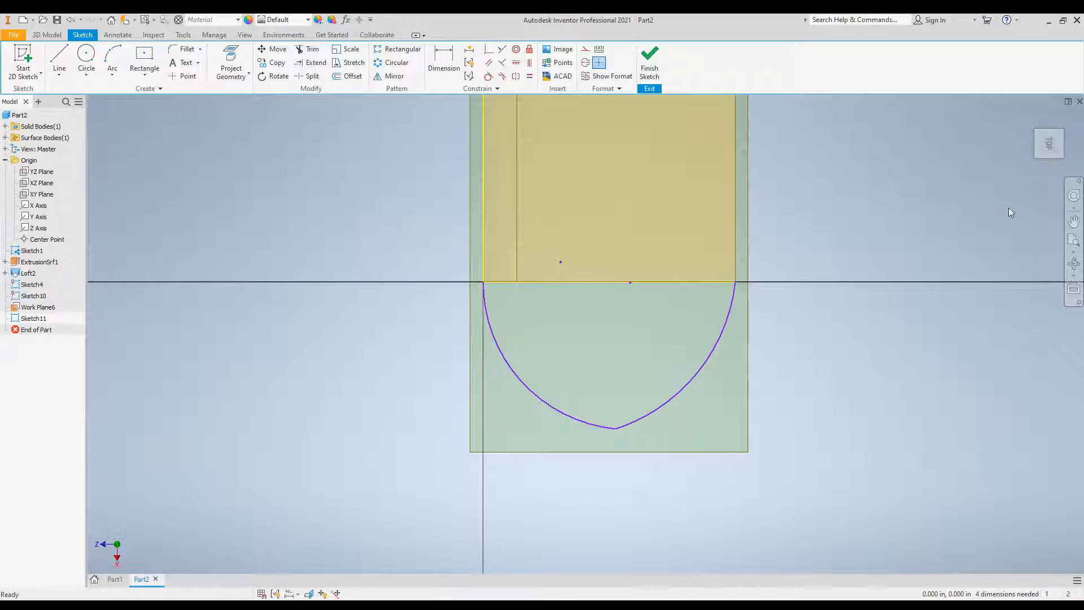
{"action": "left_click", "coordinate": [649, 62]}
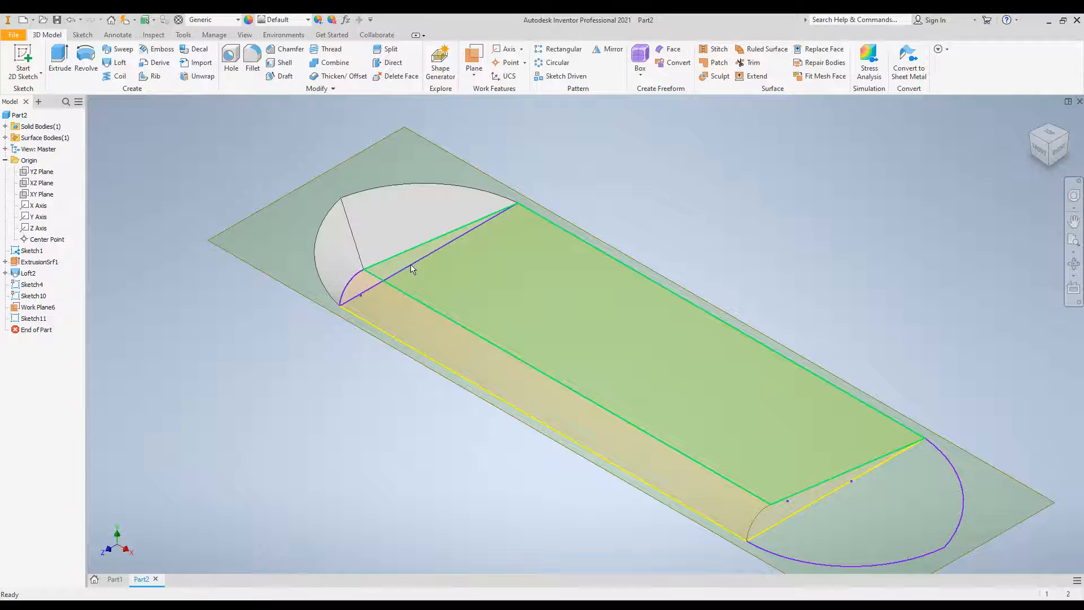
{"action": "left_click", "coordinate": [377, 269]}
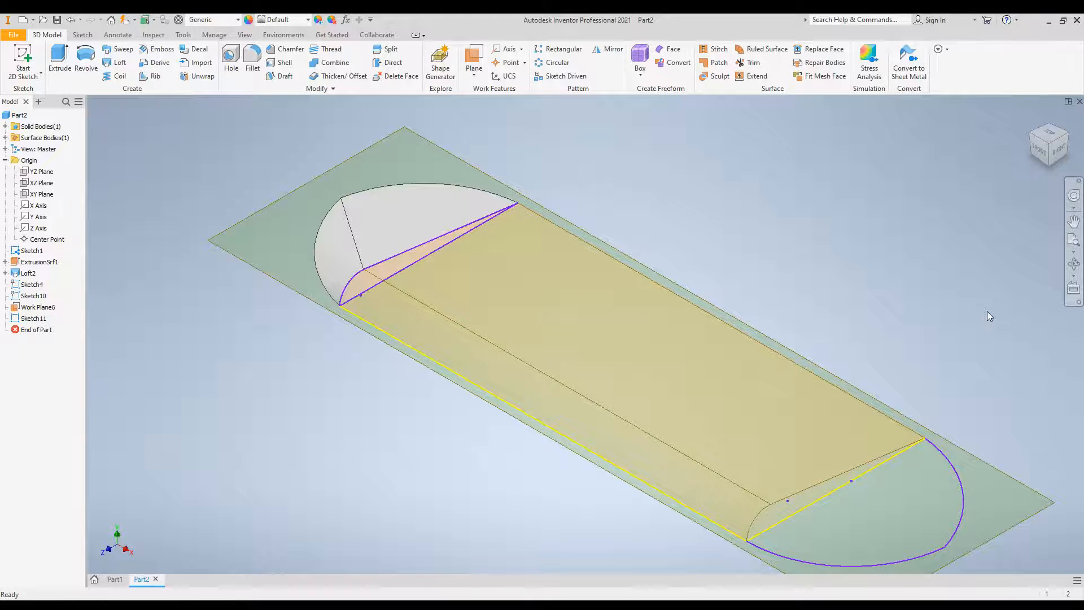
{"action": "right_click", "coordinate": [821, 483]}
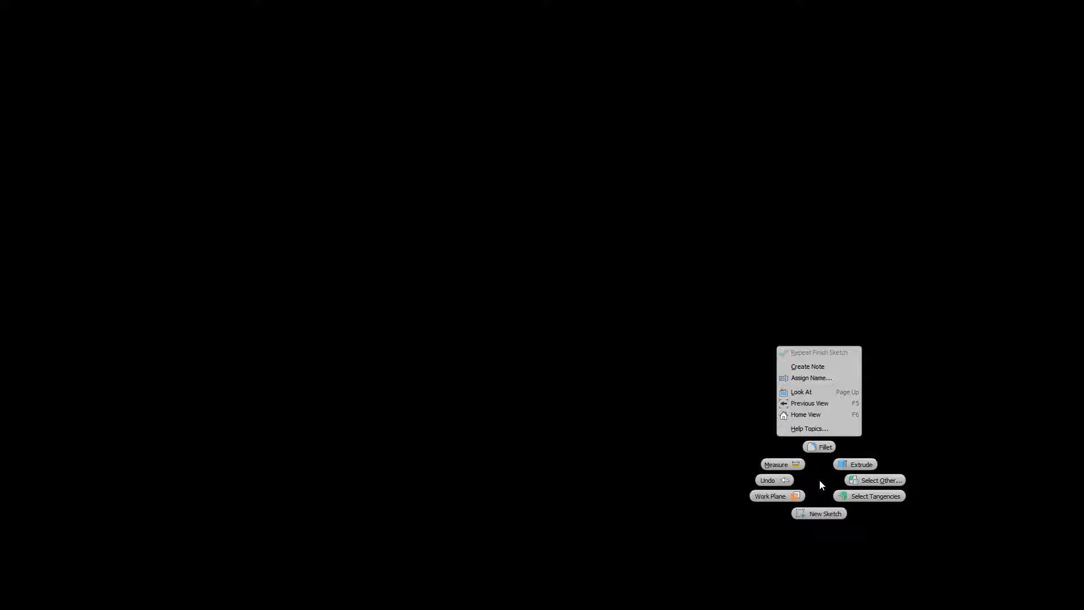
{"action": "left_click", "coordinate": [771, 495]}
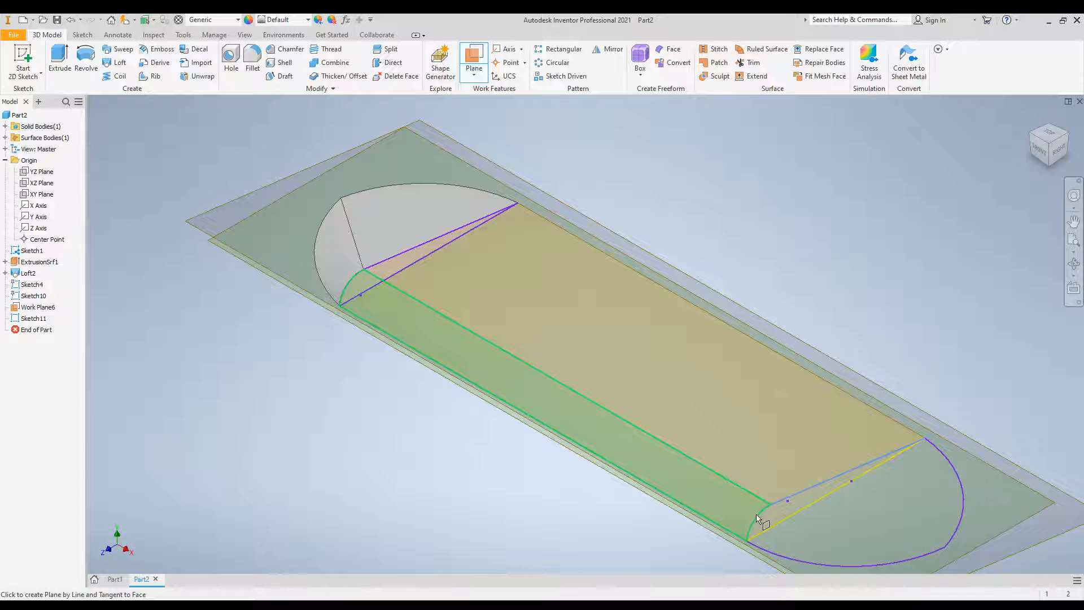
{"action": "right_click", "coordinate": [784, 518]}
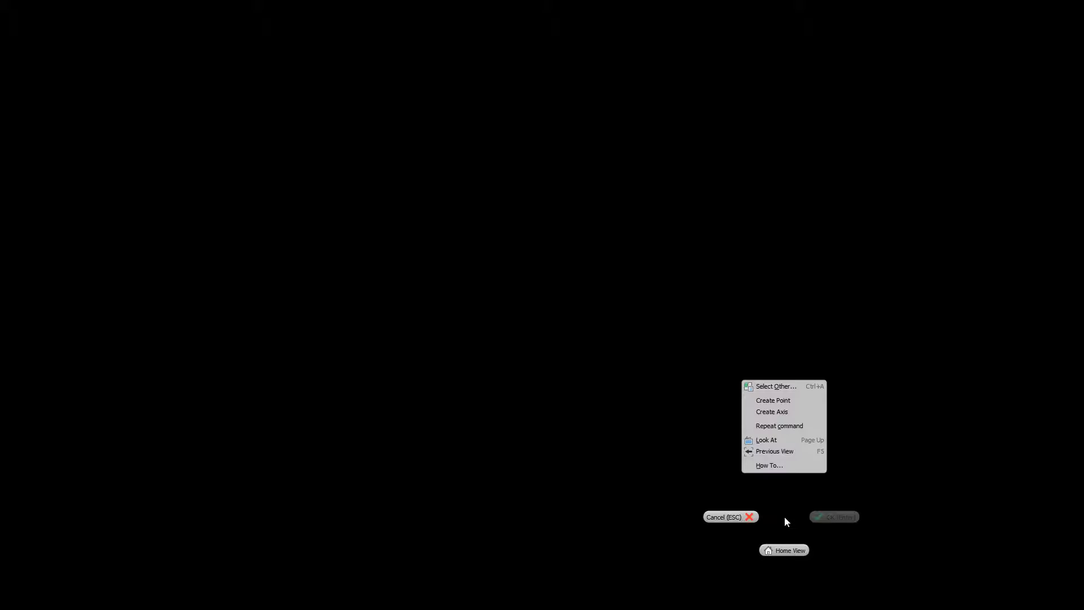
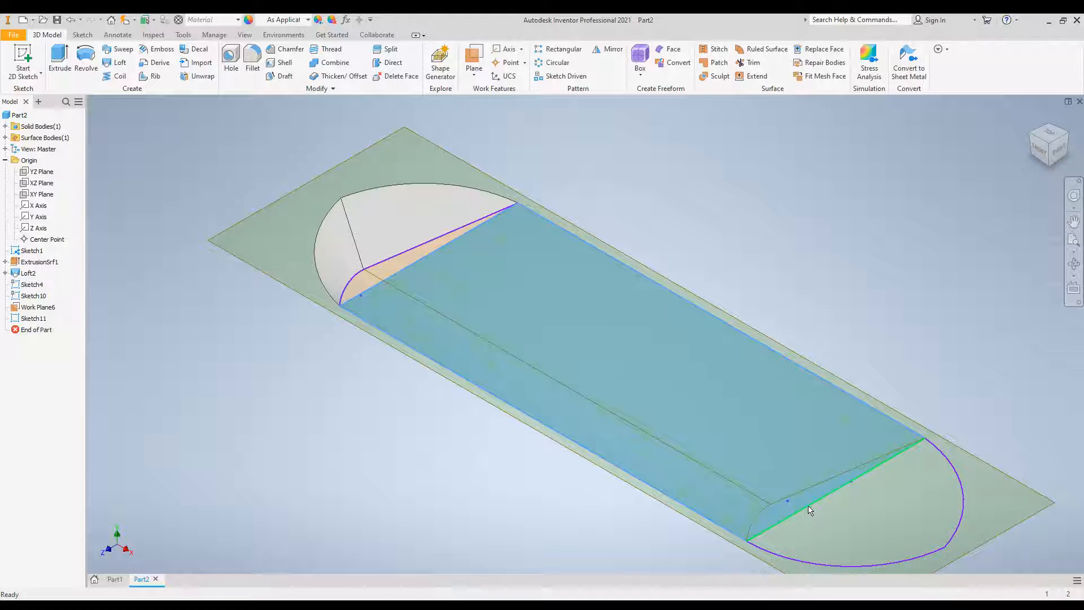
{"action": "right_click", "coordinate": [849, 240]}
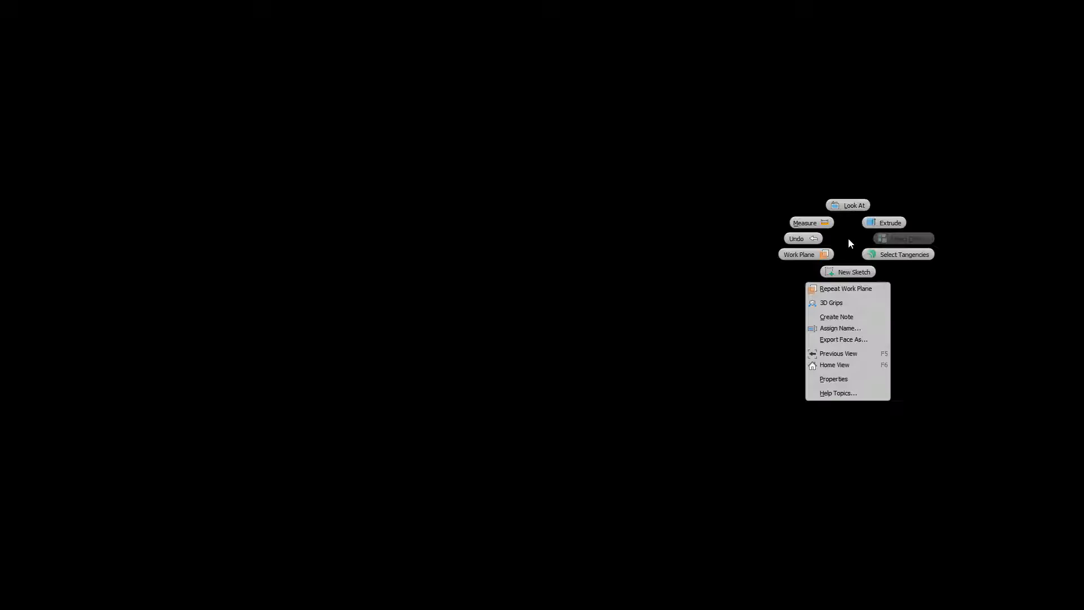
{"action": "left_click", "coordinate": [965, 244]}
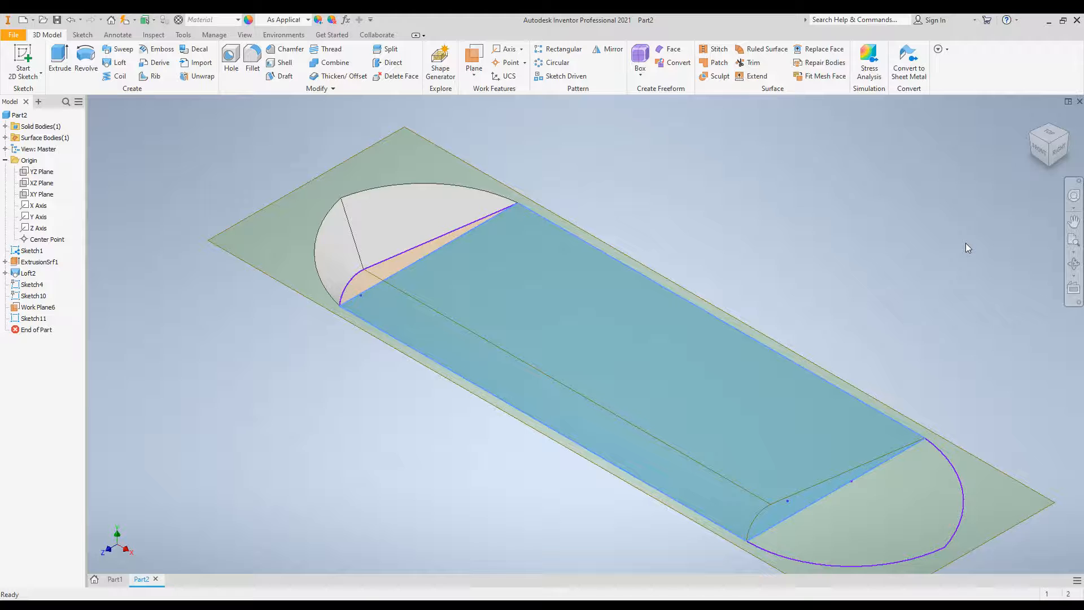
Step: Create a work plane through the straight bottom edge and the sloped upper edge of the blade's open end face
{"action": "left_click", "coordinate": [833, 488]}
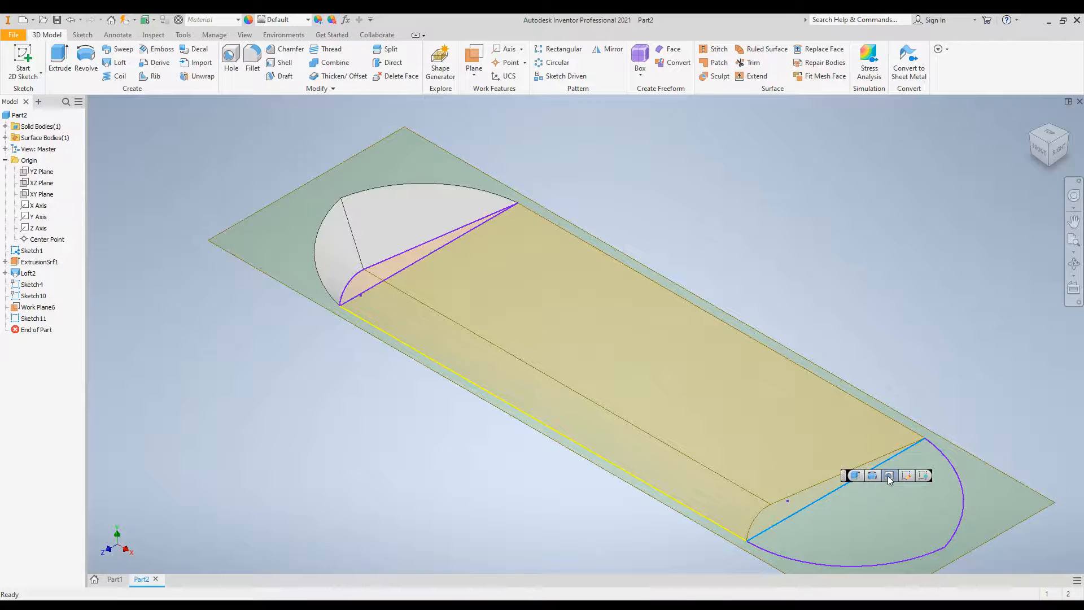
{"action": "left_click", "coordinate": [802, 509]}
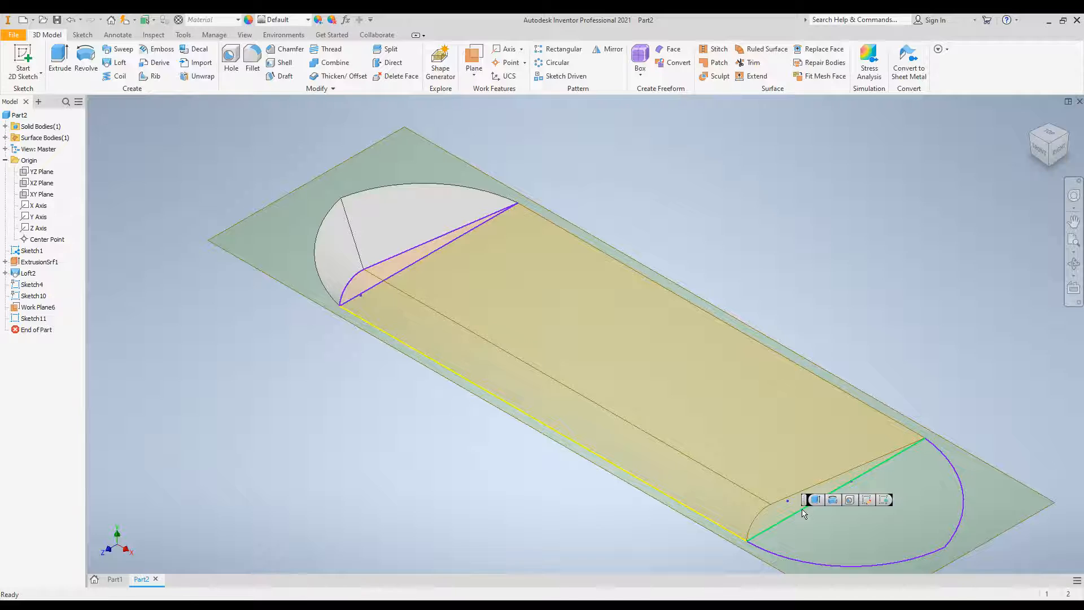
{"action": "right_click", "coordinate": [804, 512]}
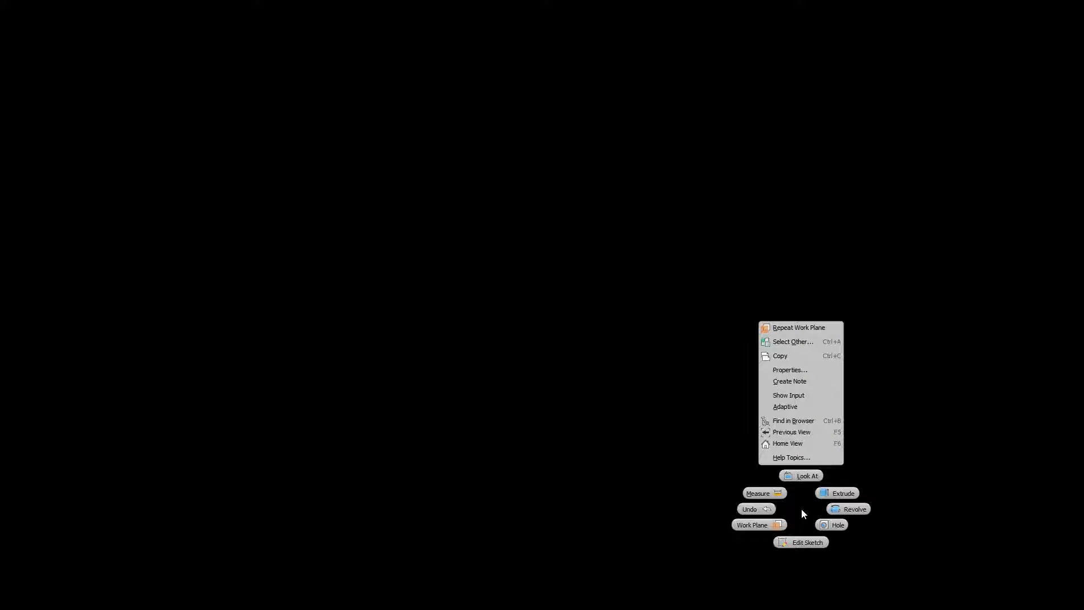
{"action": "left_click", "coordinate": [756, 524]}
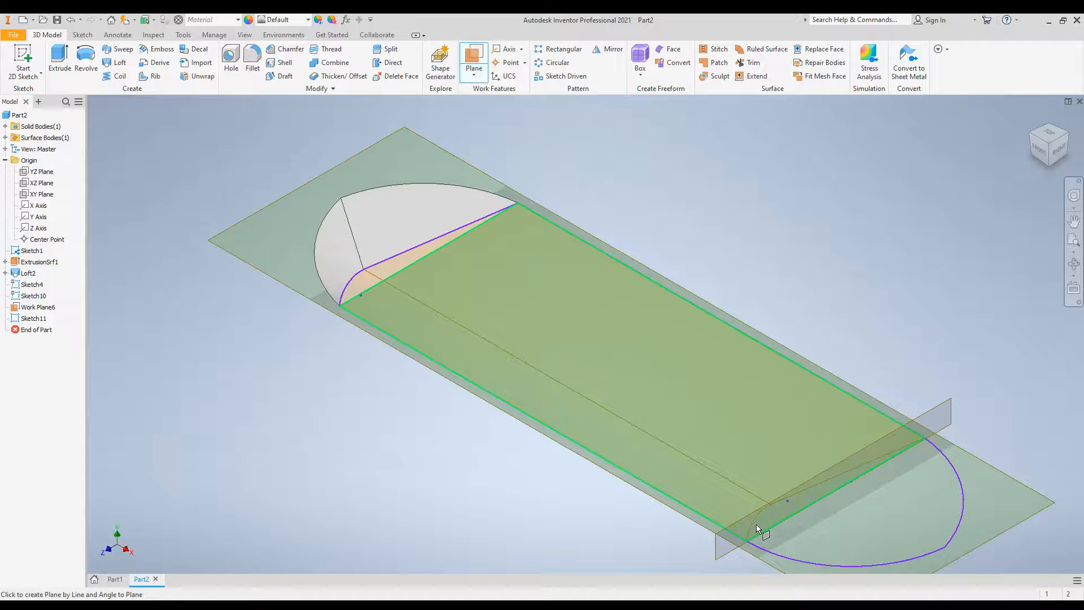
{"action": "left_click", "coordinate": [728, 536]}
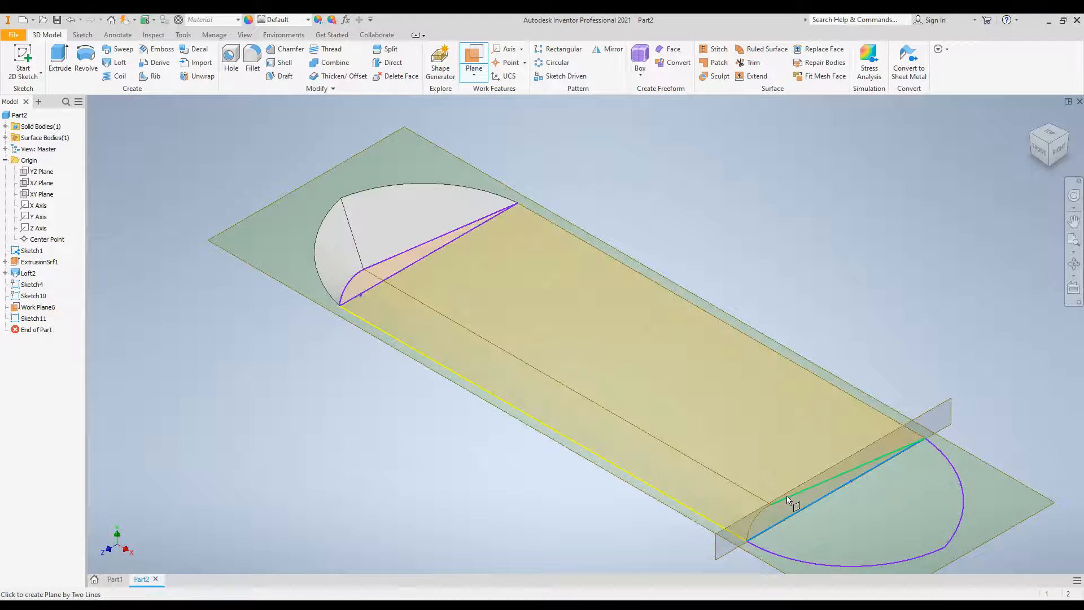
{"action": "left_click", "coordinate": [789, 499]}
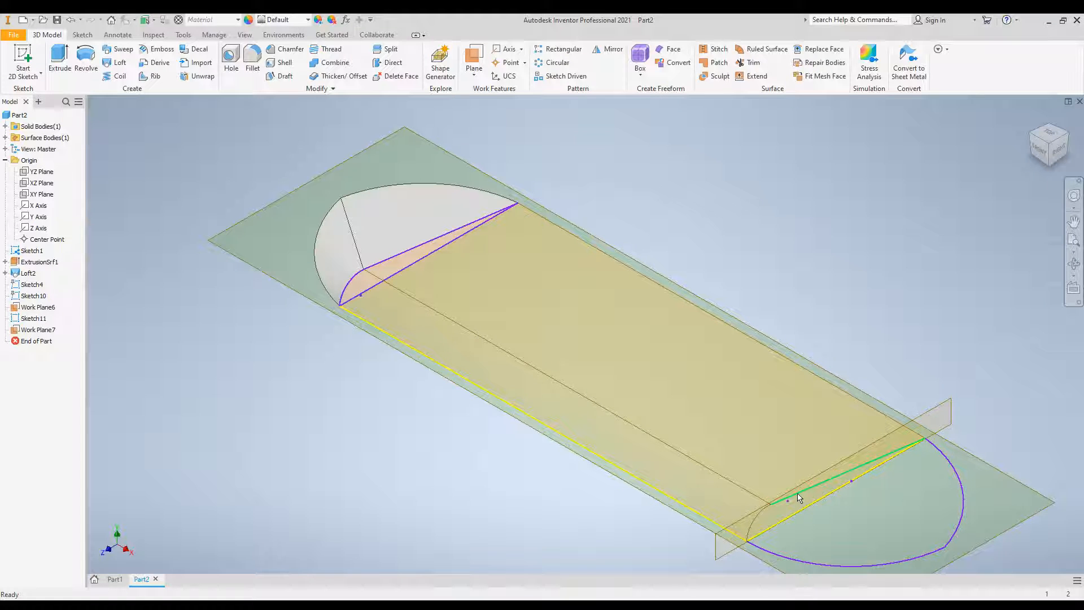
Step: Try a second work plane through the bottom edge of the open end face
{"action": "right_click", "coordinate": [798, 496]}
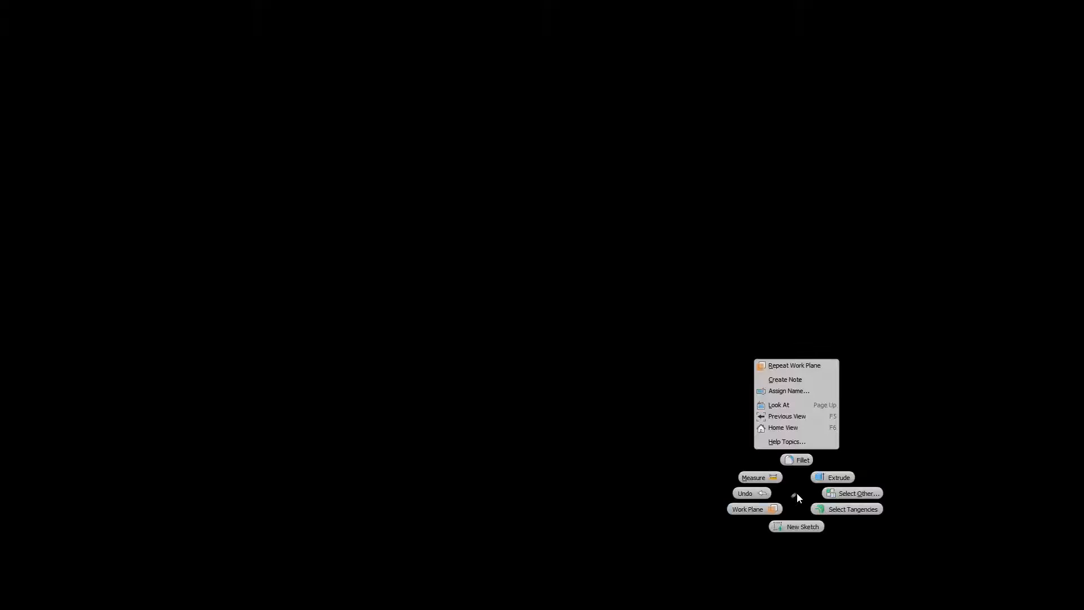
{"action": "left_click", "coordinate": [756, 508]}
{"action": "left_click", "coordinate": [786, 521]}
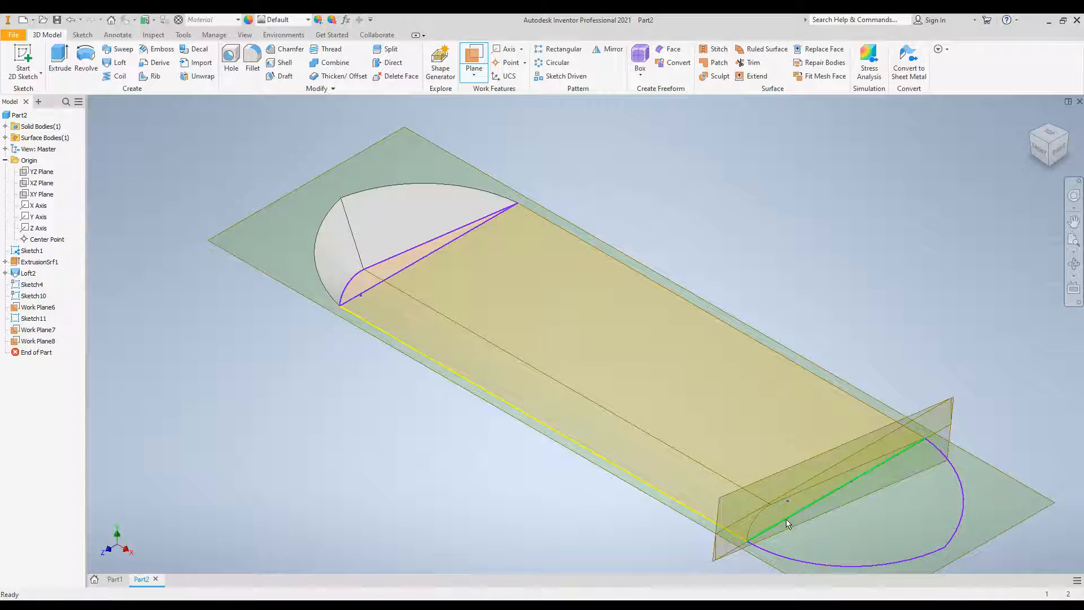
{"action": "left_click", "coordinate": [806, 494]}
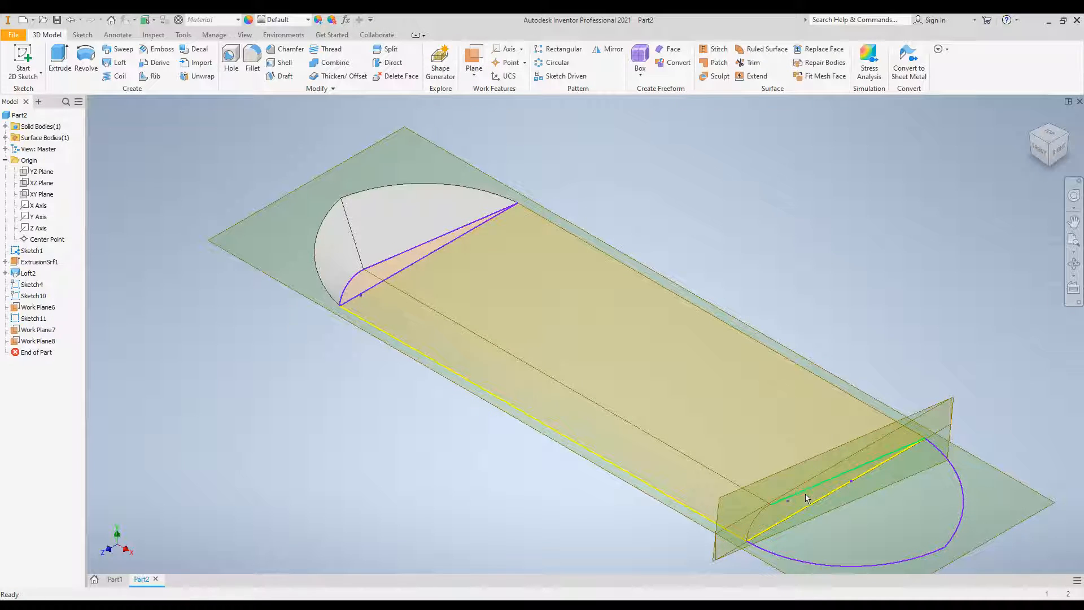
{"action": "left_click", "coordinate": [757, 520]}
{"action": "left_click", "coordinate": [800, 494]}
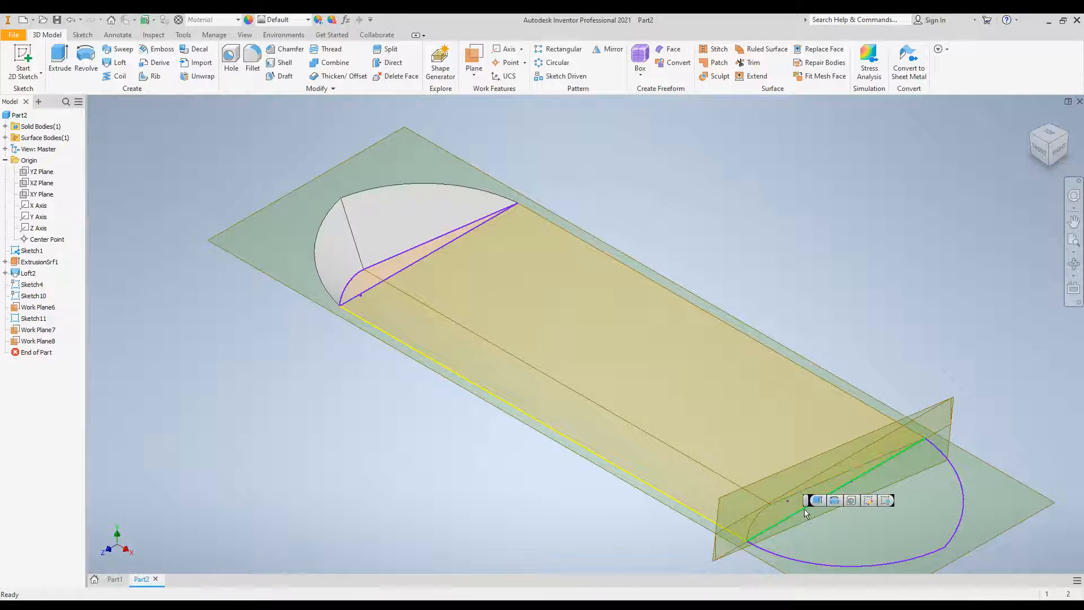
{"action": "right_click", "coordinate": [783, 504]}
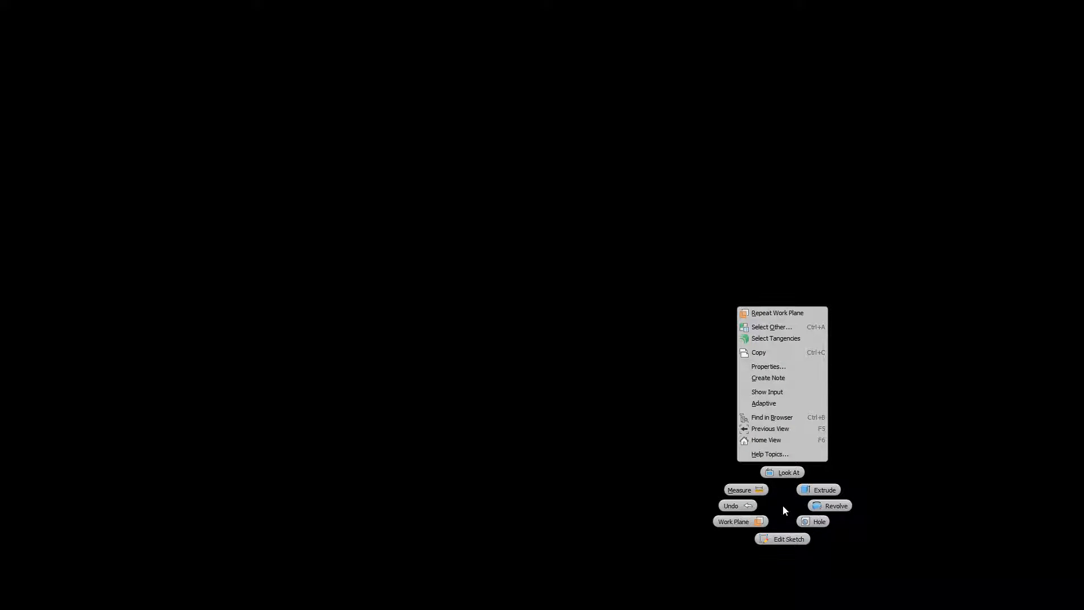
{"action": "left_click", "coordinate": [747, 521]}
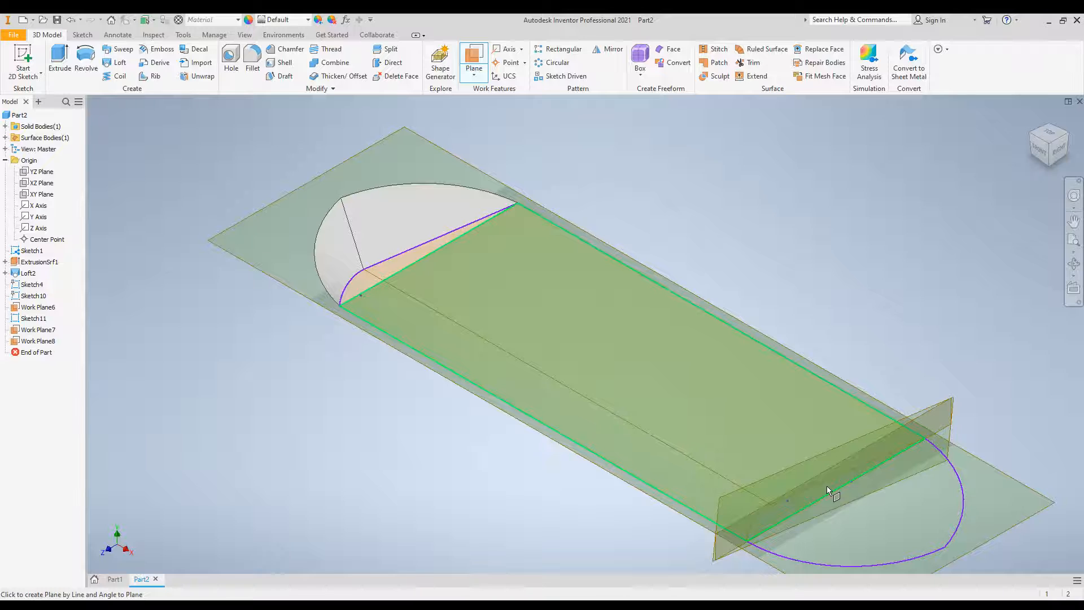
{"action": "left_click", "coordinate": [827, 486]}
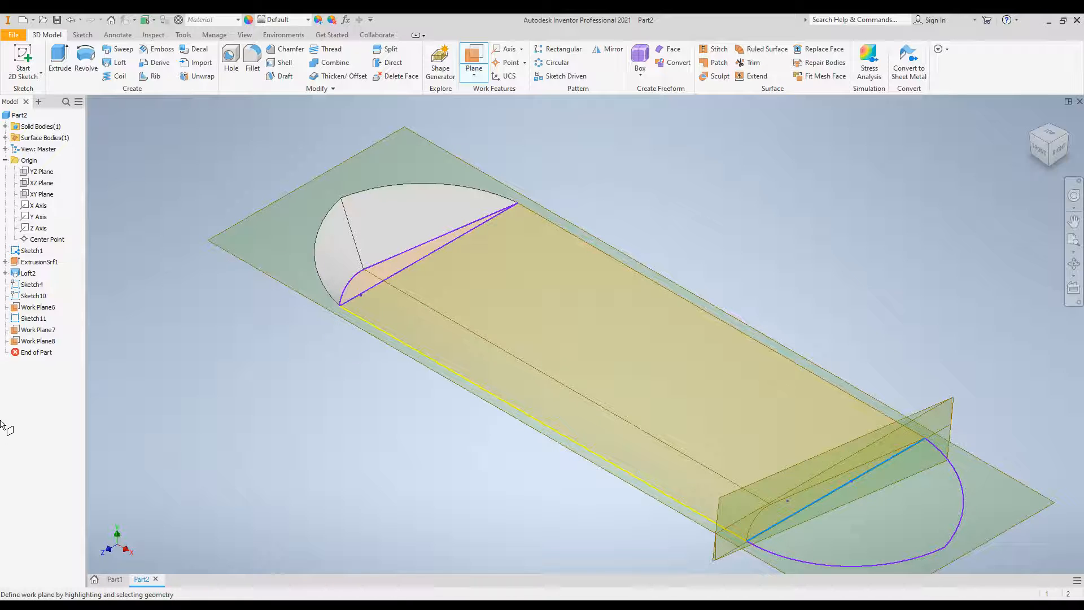
Step: Open the second end work plane's angle for editing, accept it, and delete that work plane
{"action": "double_click", "coordinate": [17, 345]}
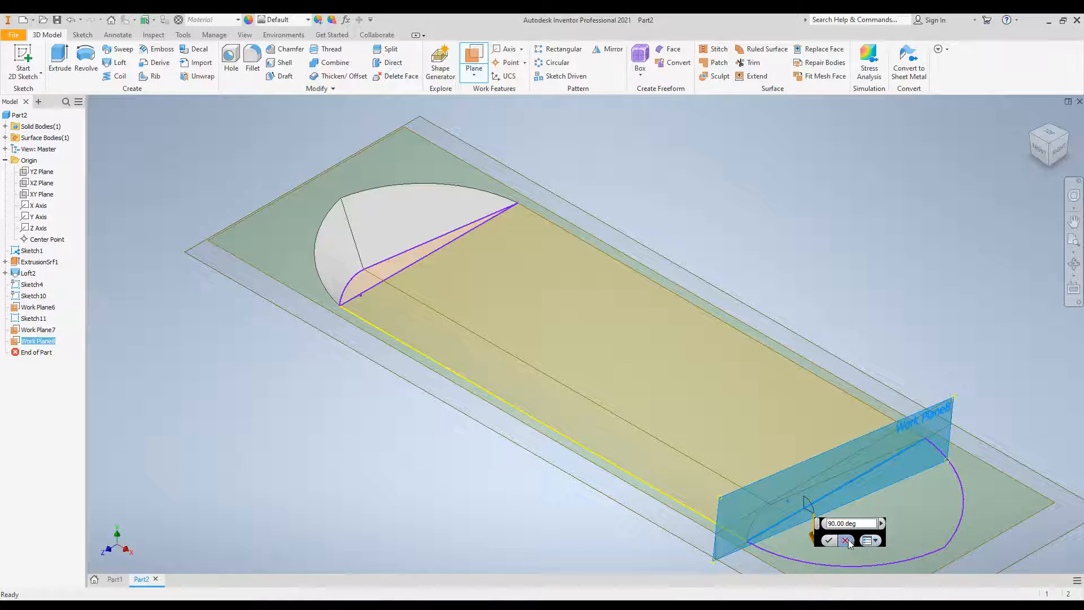
{"action": "left_click", "coordinate": [829, 540]}
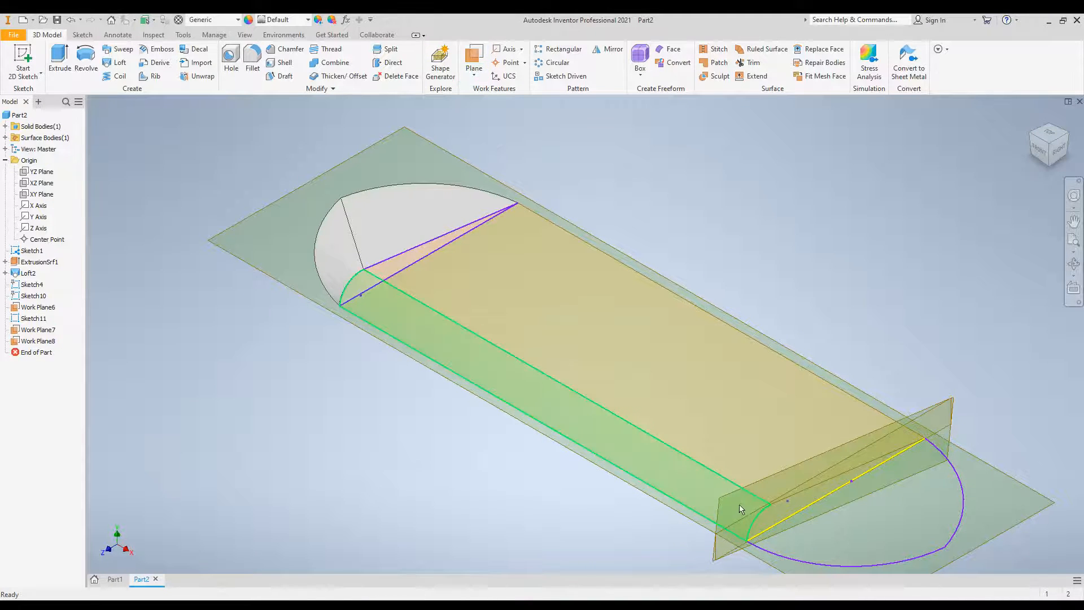
{"action": "left_click", "coordinate": [16, 341]}
{"action": "right_click", "coordinate": [16, 342]}
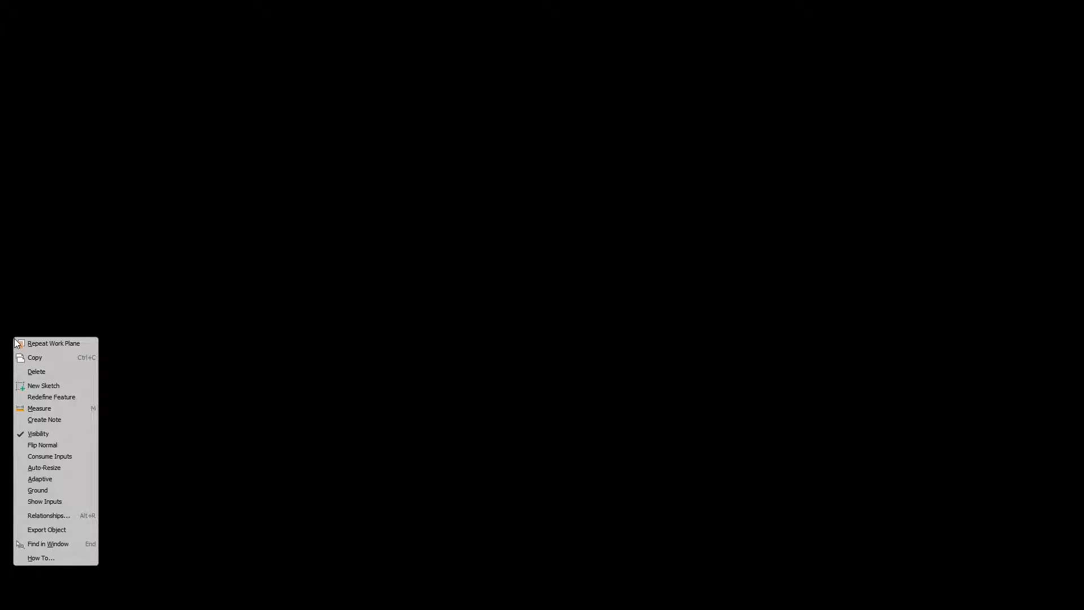
{"action": "left_click", "coordinate": [42, 374]}
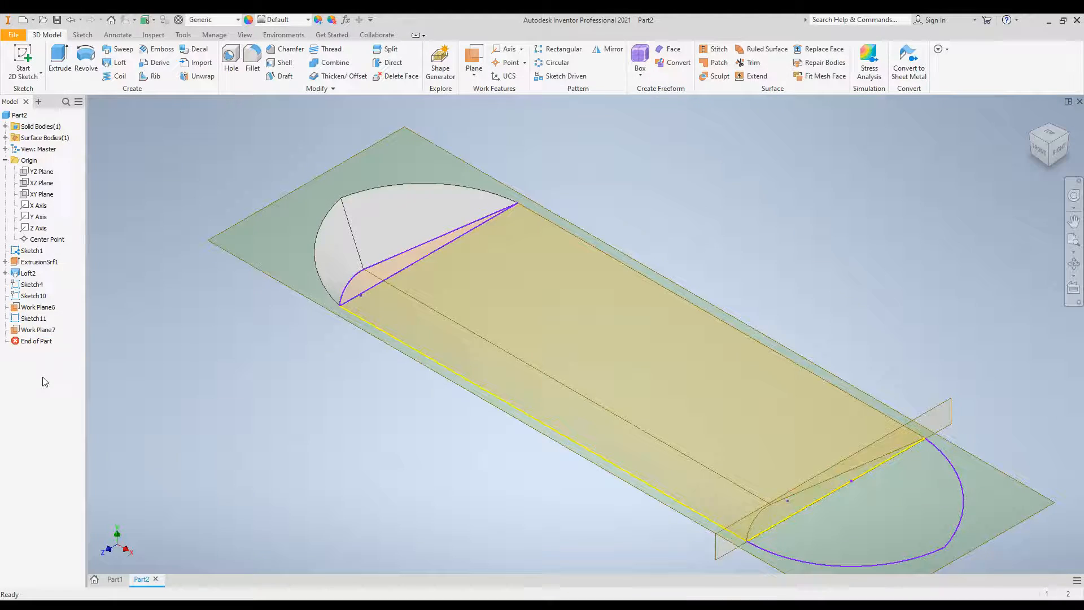
Step: Start a new sketch on the remaining upright work plane across the blade's open end
{"action": "left_click", "coordinate": [16, 332]}
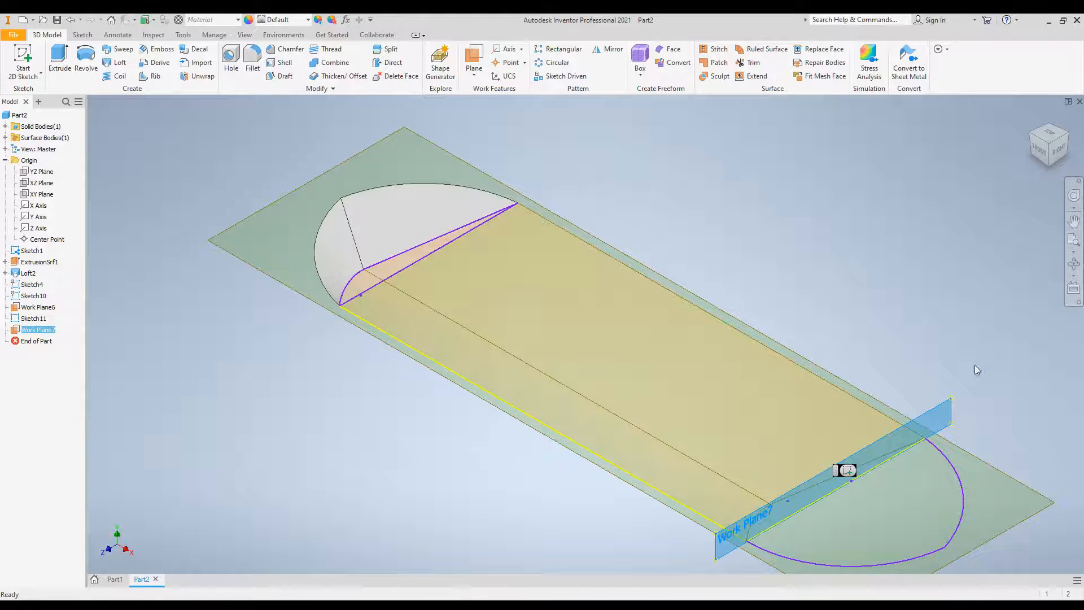
{"action": "right_click", "coordinate": [949, 410]}
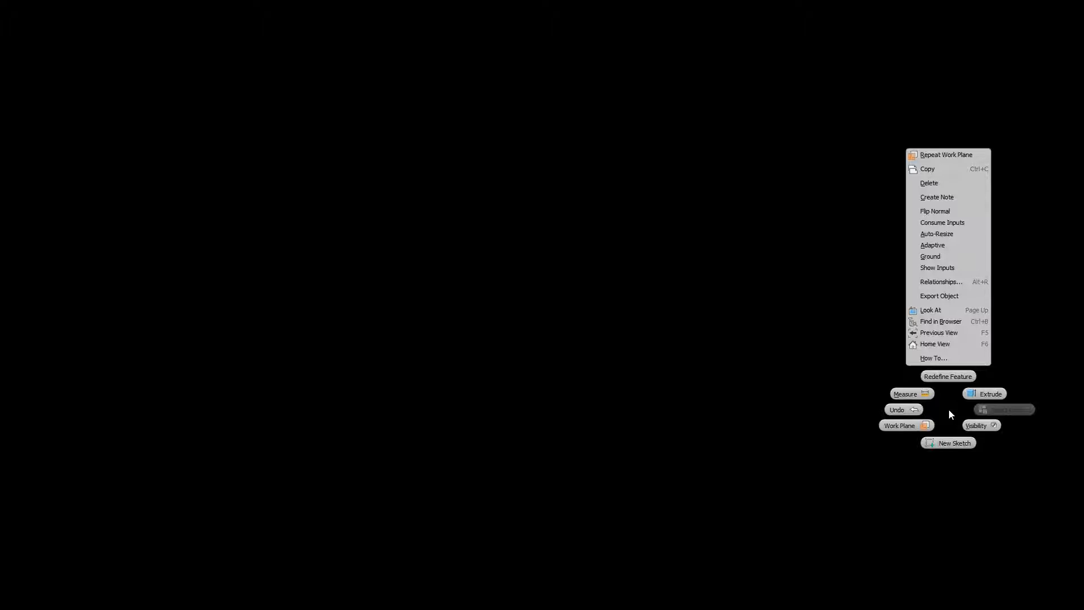
{"action": "left_click", "coordinate": [953, 443]}
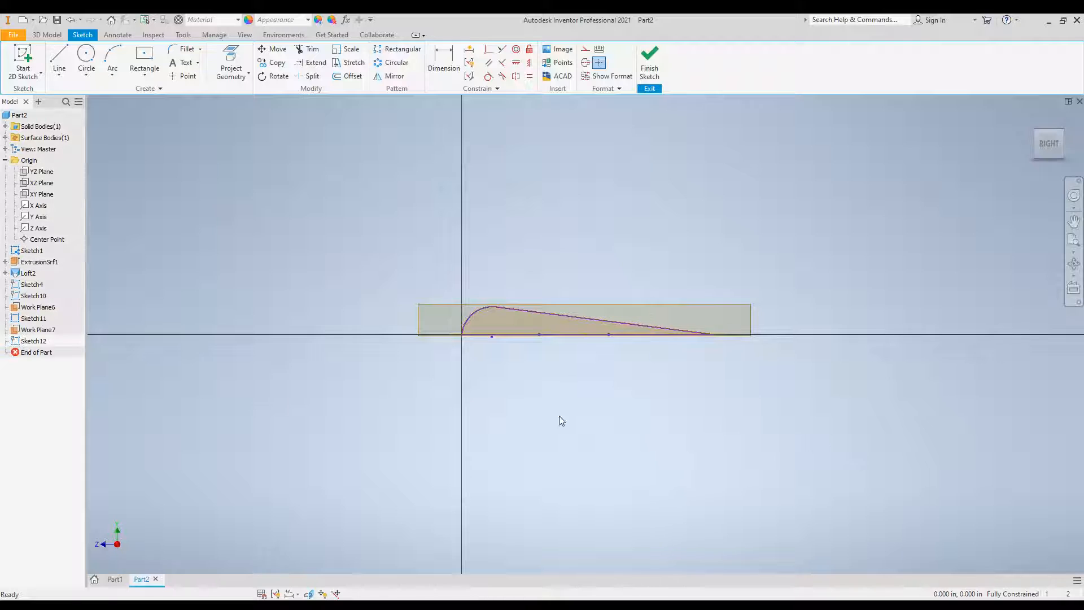
Step: Switch the view to perspective projection and look at the open end from the right side and slightly above
{"action": "right_click", "coordinate": [1048, 133]}
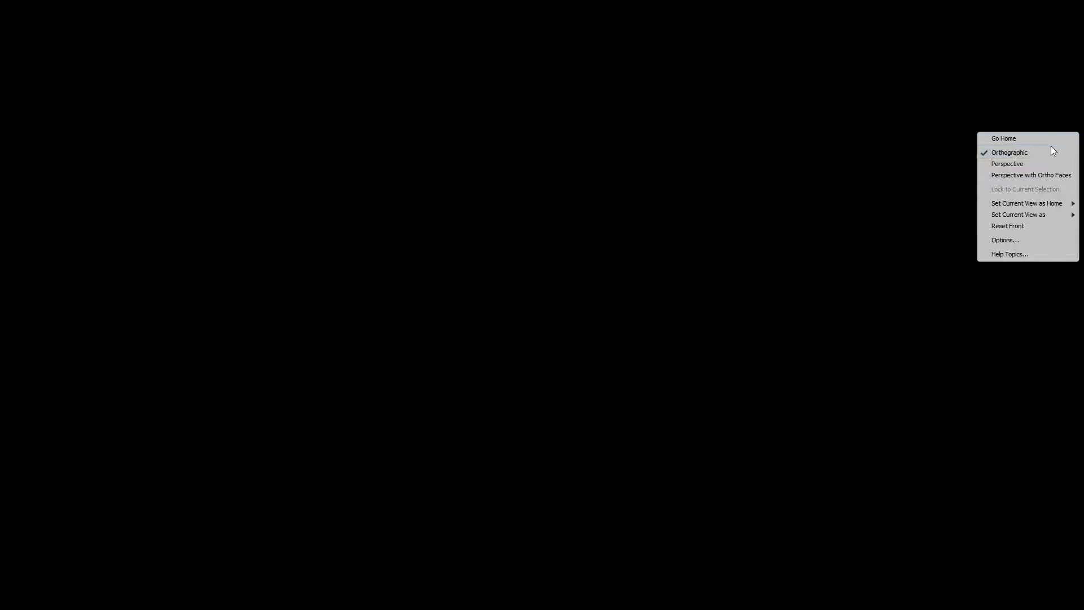
{"action": "left_click", "coordinate": [1051, 165]}
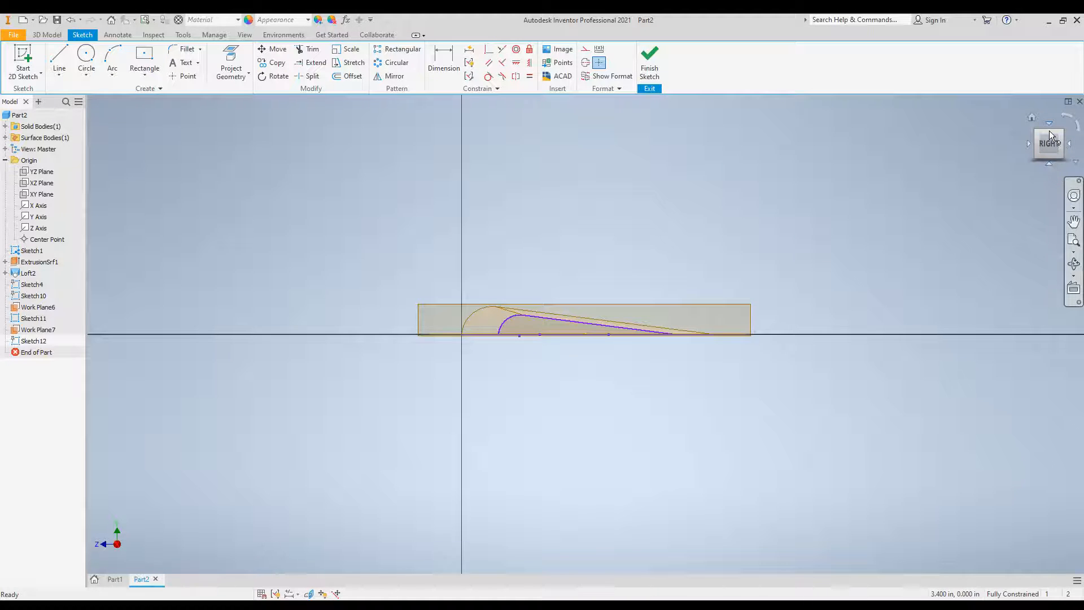
{"action": "mouse_move", "coordinate": [1049, 133]}
{"action": "left_mouse_down"}
{"action": "mouse_move", "coordinate": [1055, 572]}
{"action": "mouse_move", "coordinate": [1063, 105]}
{"action": "mouse_move", "coordinate": [1048, 188]}
{"action": "mouse_move", "coordinate": [1051, 154]}
{"action": "left_mouse_up"}
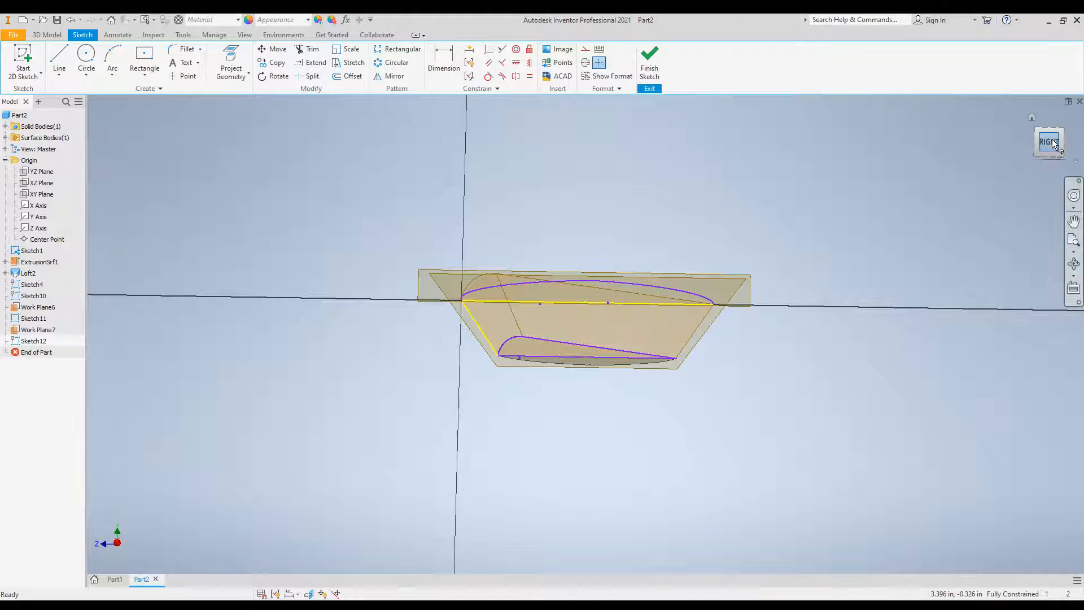
{"action": "left_click", "coordinate": [1052, 141]}
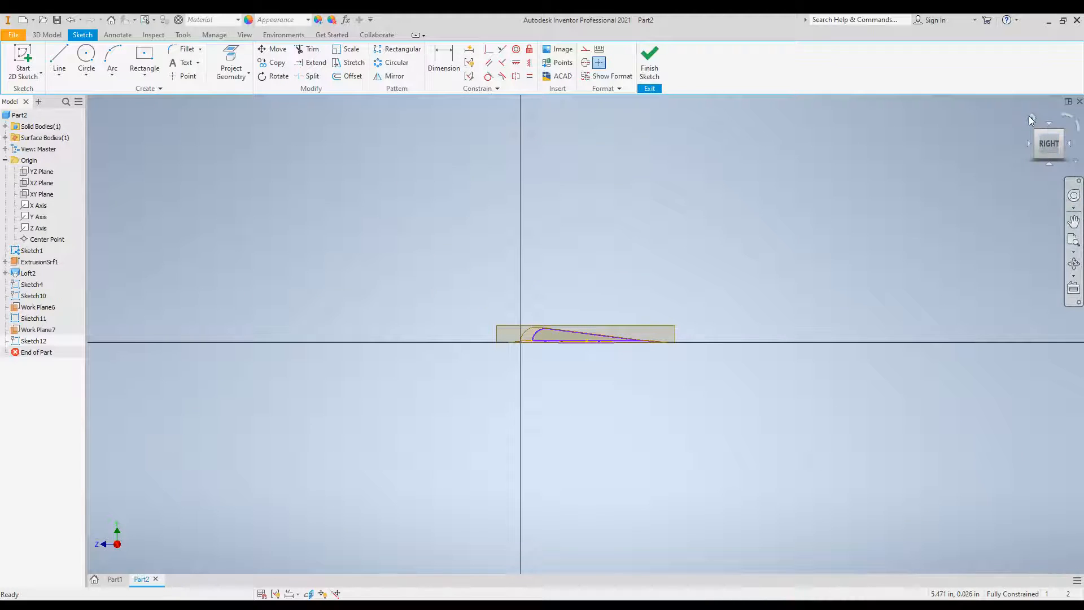
{"action": "left_click", "coordinate": [1029, 117]}
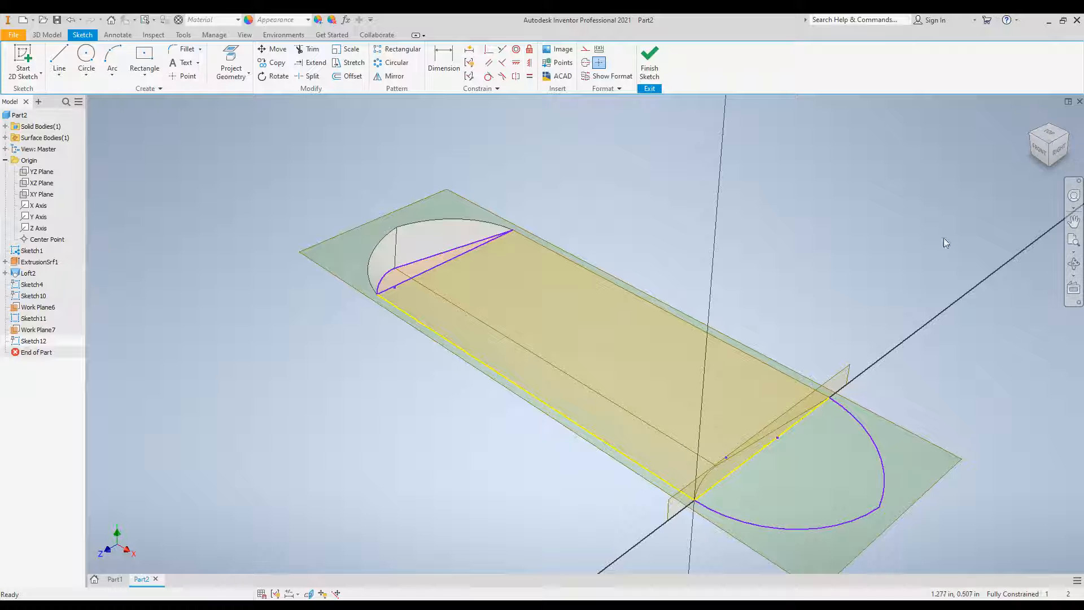
{"action": "left_click", "coordinate": [1060, 156]}
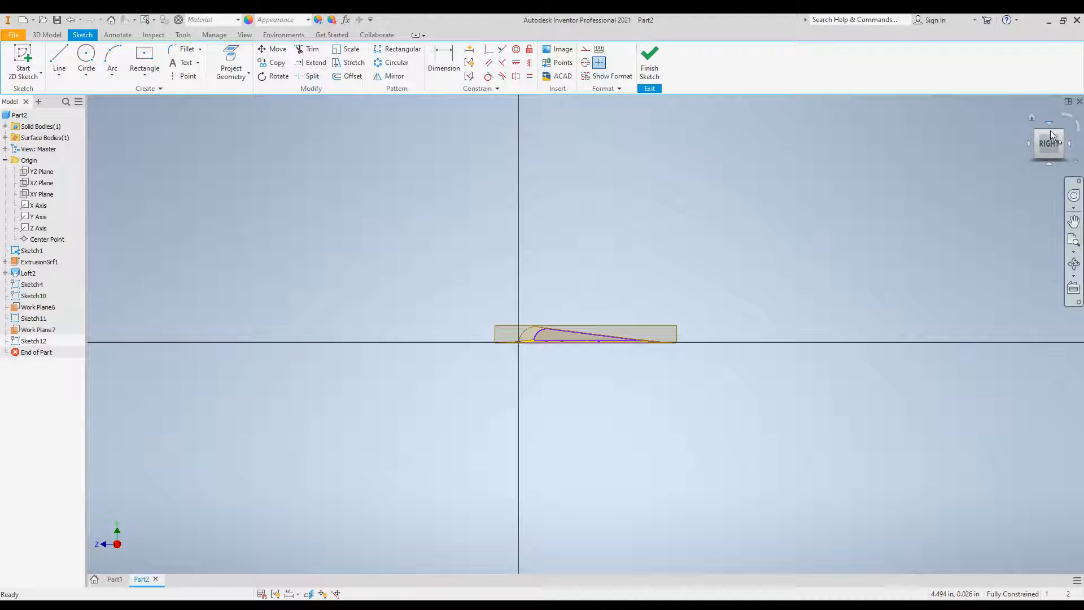
{"action": "left_click_drag", "start_coordinate": [1050, 135], "coordinate": [1048, 157]}
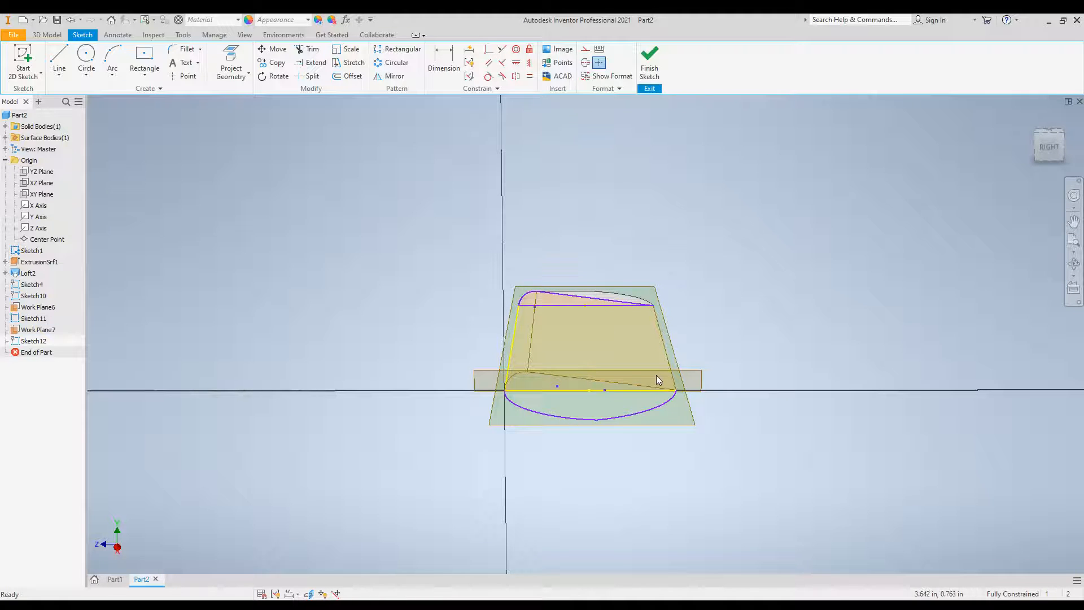
Step: Project the curved, sloped and bottom edges of the open end face into the sketch, and finish the sketch
{"action": "right_click", "coordinate": [607, 384]}
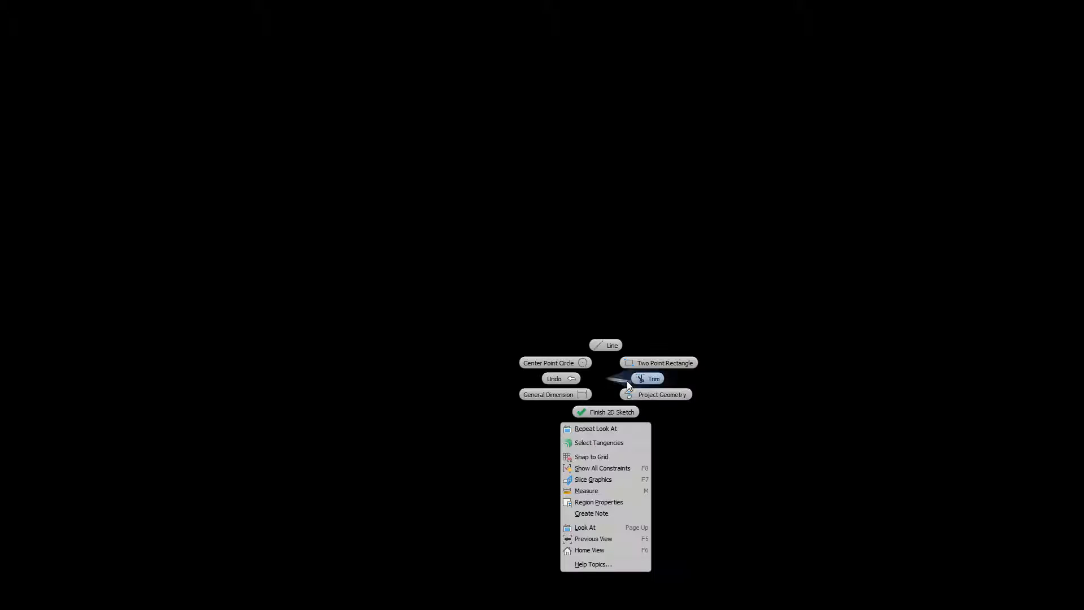
{"action": "left_click", "coordinate": [655, 394]}
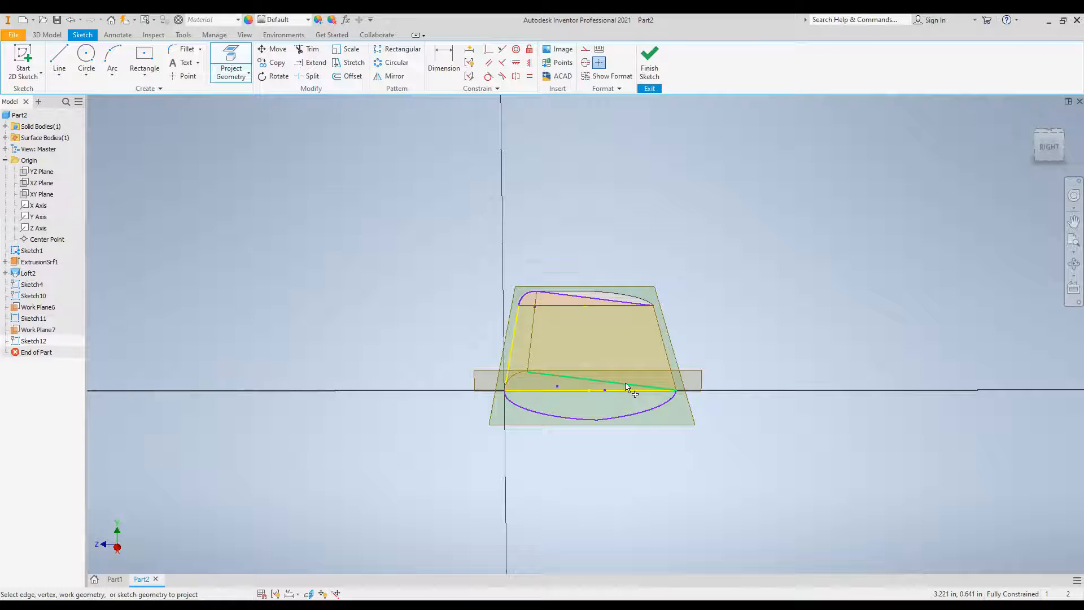
{"action": "right_click", "coordinate": [517, 375]}
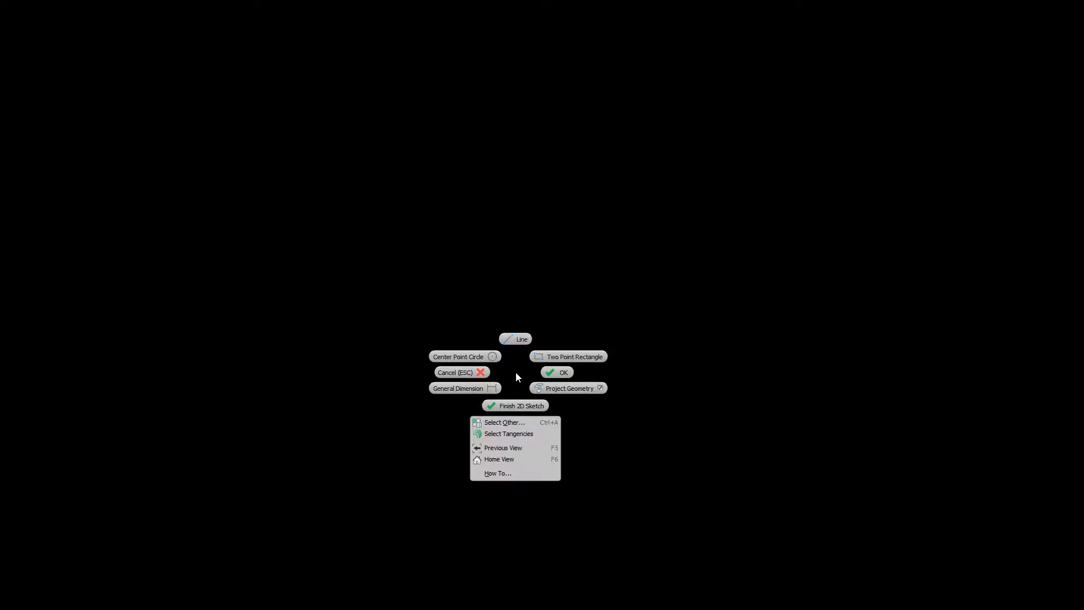
{"action": "left_click", "coordinate": [567, 389]}
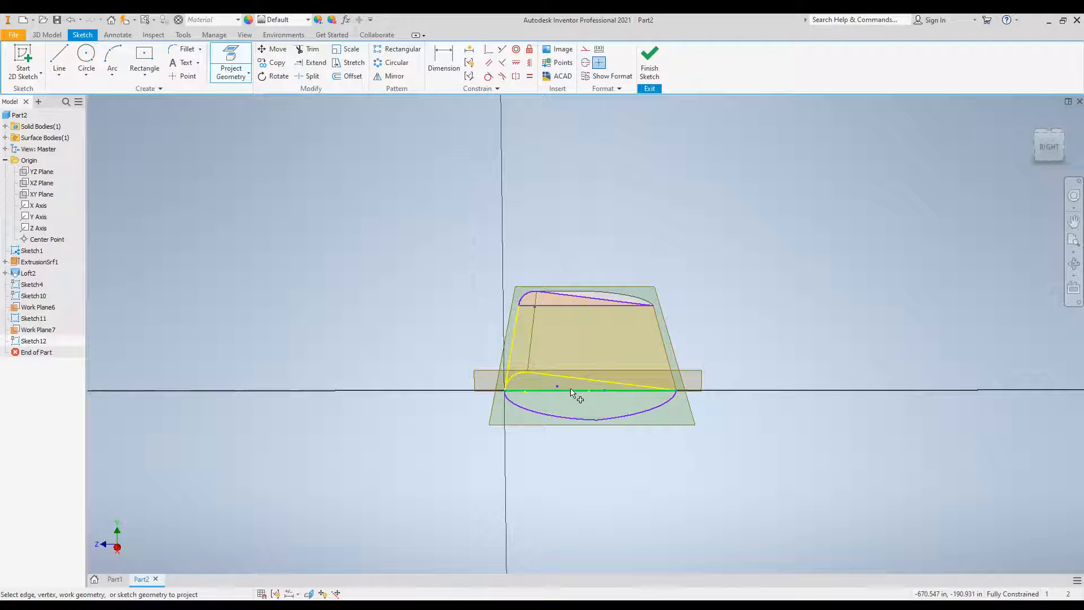
{"action": "right_click", "coordinate": [571, 390]}
{"action": "left_click", "coordinate": [626, 406]}
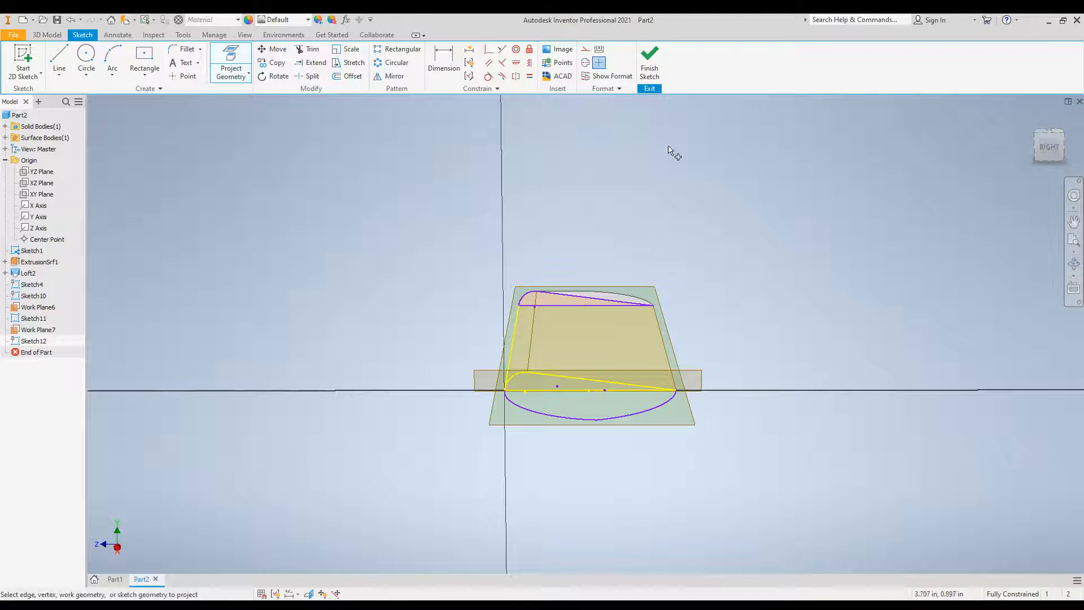
{"action": "left_click", "coordinate": [650, 60]}
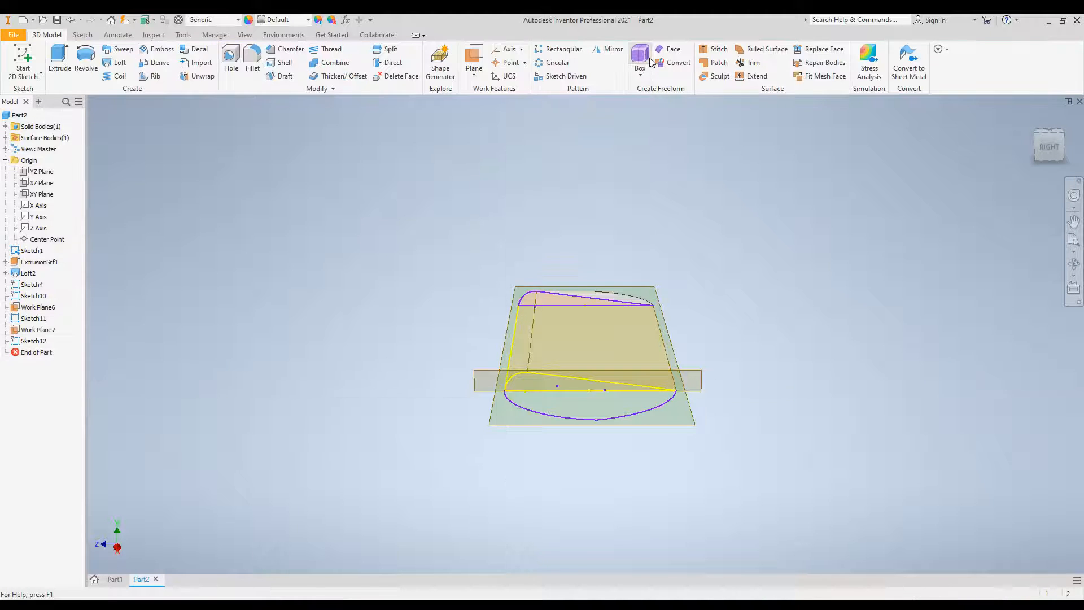
{"action": "left_click", "coordinate": [1038, 142]}
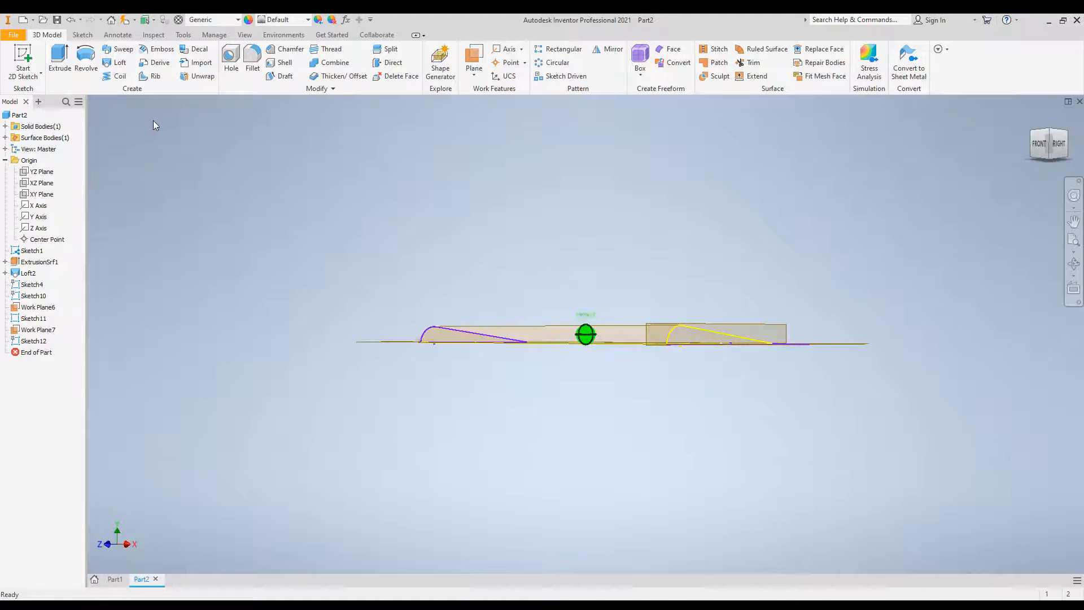
{"action": "middle_click_drag", "start_coordinate": [165, 169], "coordinate": [184, 146], "text": "shift"}
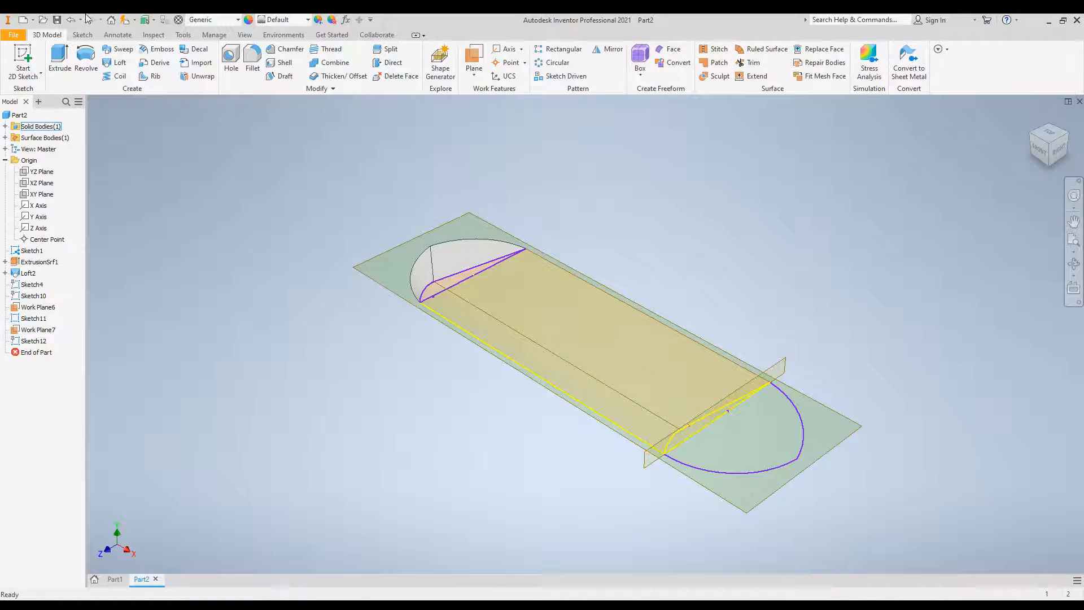
Step: Loft a solid tip from the projected open-end profile to the rounded arc sketch, then reopen the loft and accept it
{"action": "left_click", "coordinate": [119, 63]}
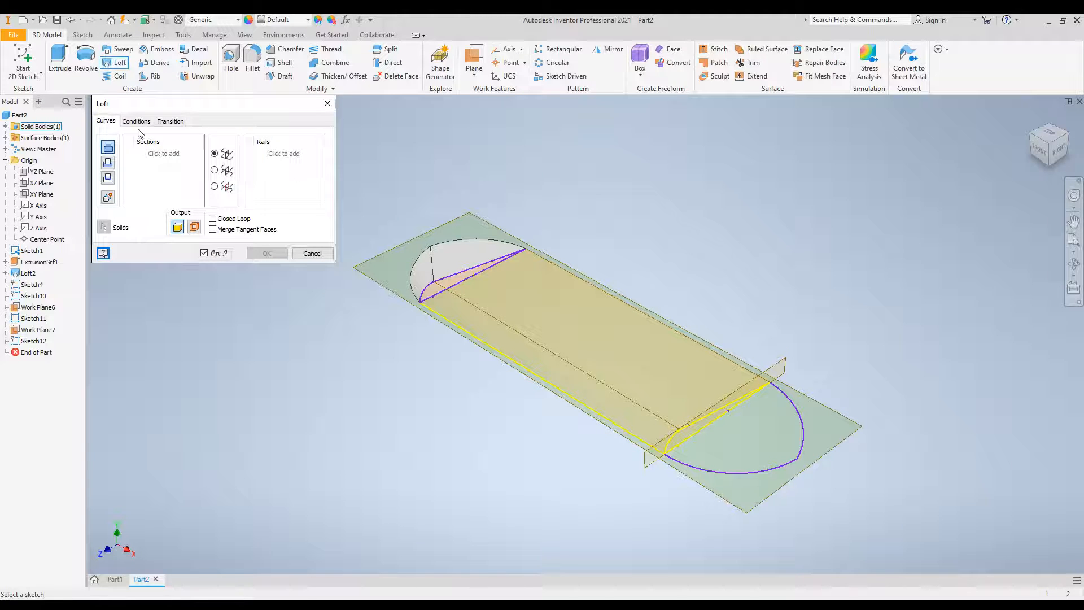
{"action": "left_click", "coordinate": [695, 428]}
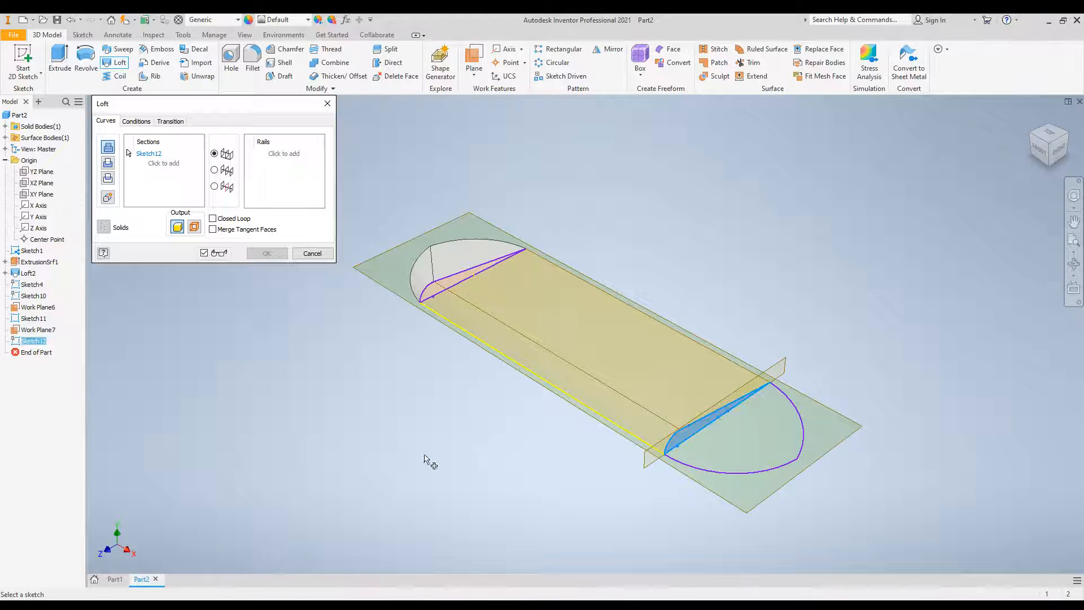
{"action": "left_click", "coordinate": [802, 443]}
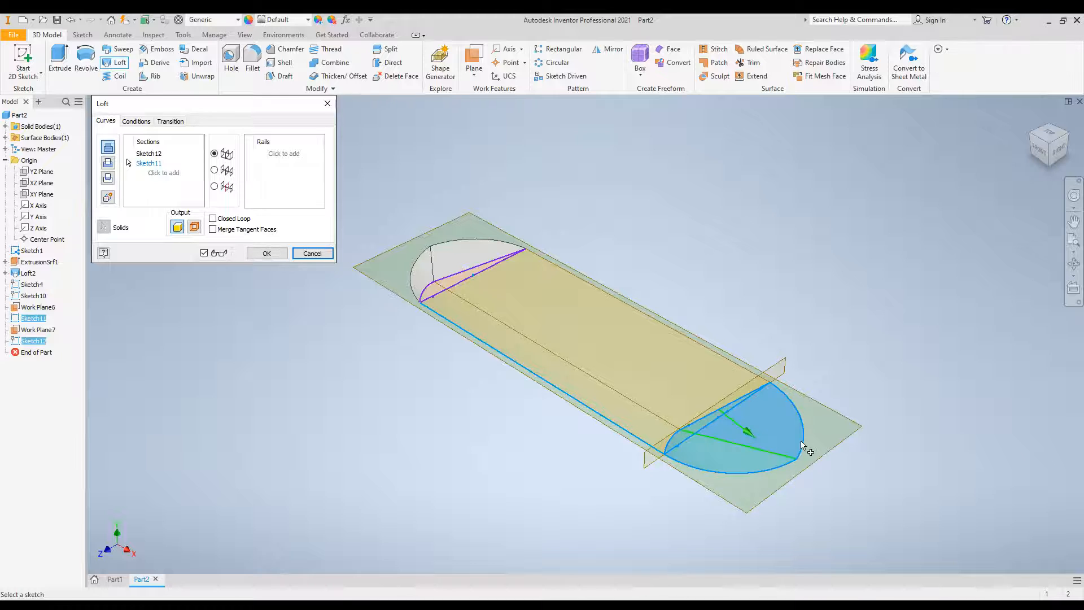
{"action": "left_click", "coordinate": [267, 252]}
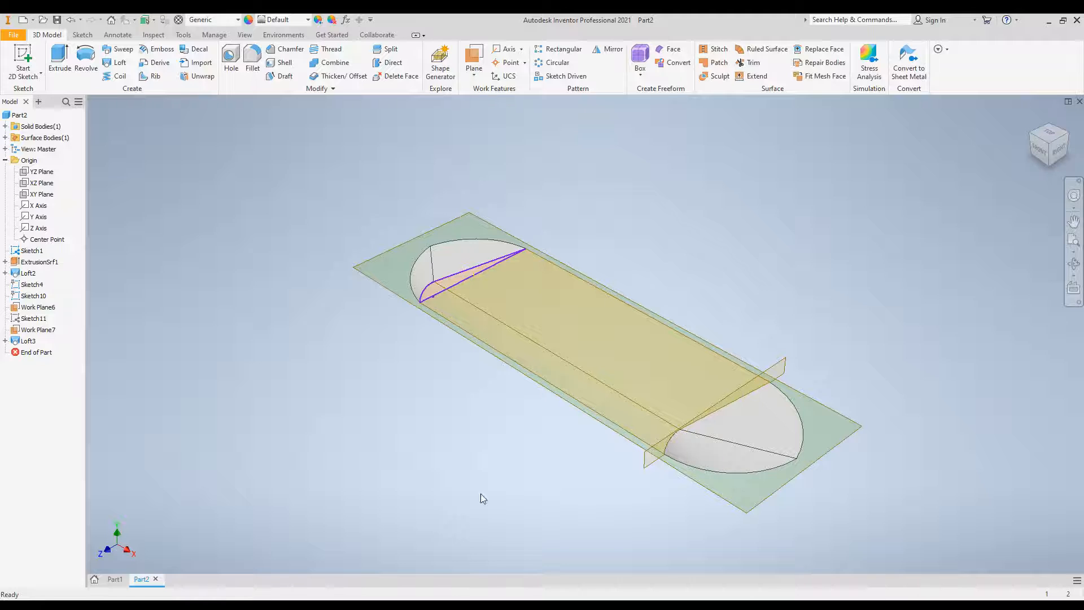
{"action": "double_click", "coordinate": [16, 343]}
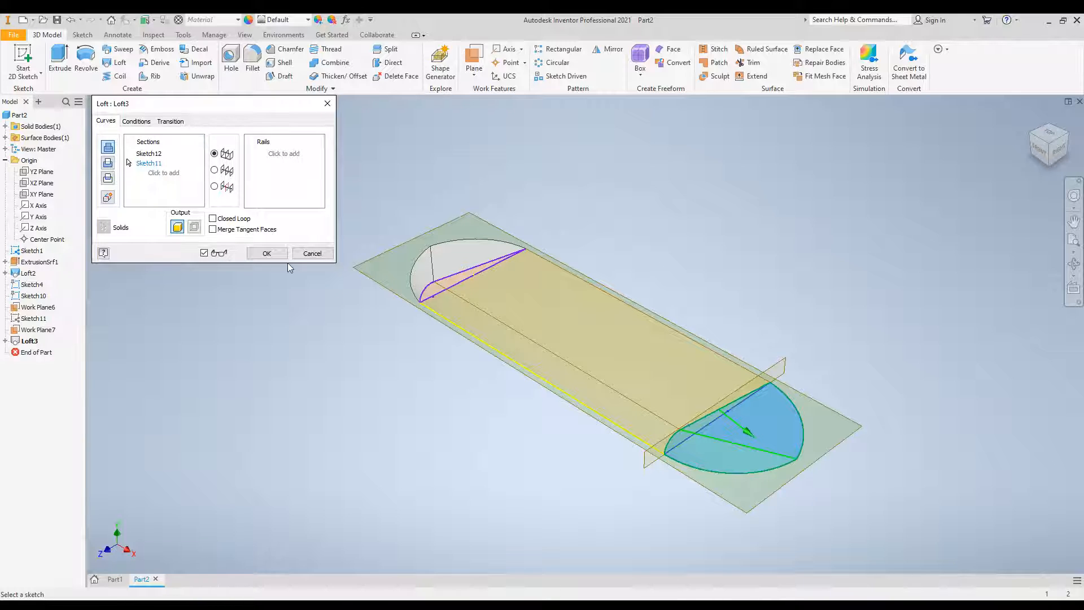
{"action": "left_click", "coordinate": [266, 253]}
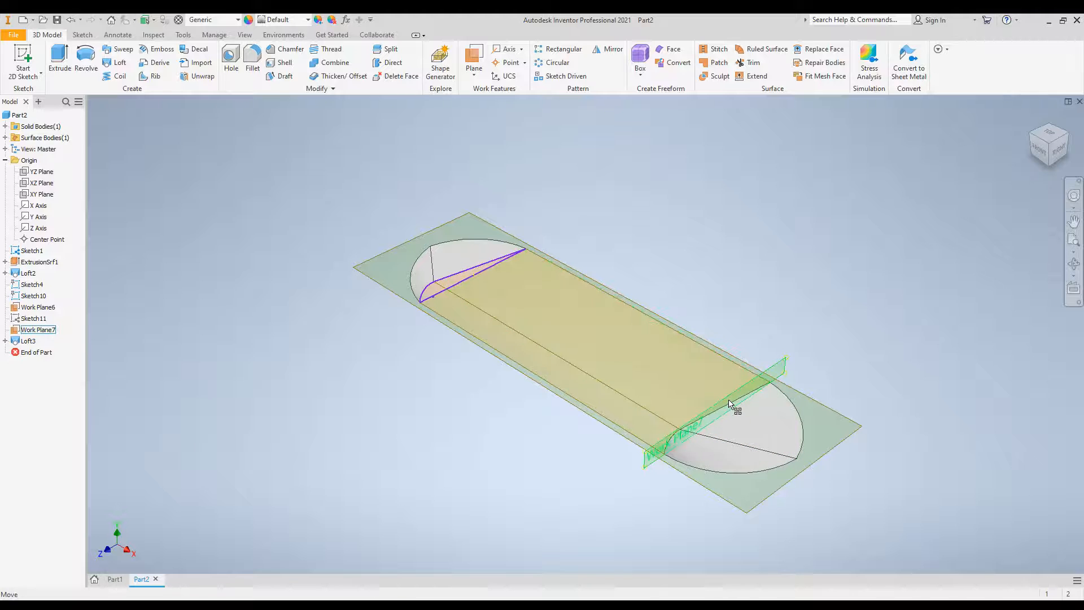
Step: Delete both work planes at the open end together with their dependent sketches and features, including the new tip loft
{"action": "mouse_move", "coordinate": [748, 422]}
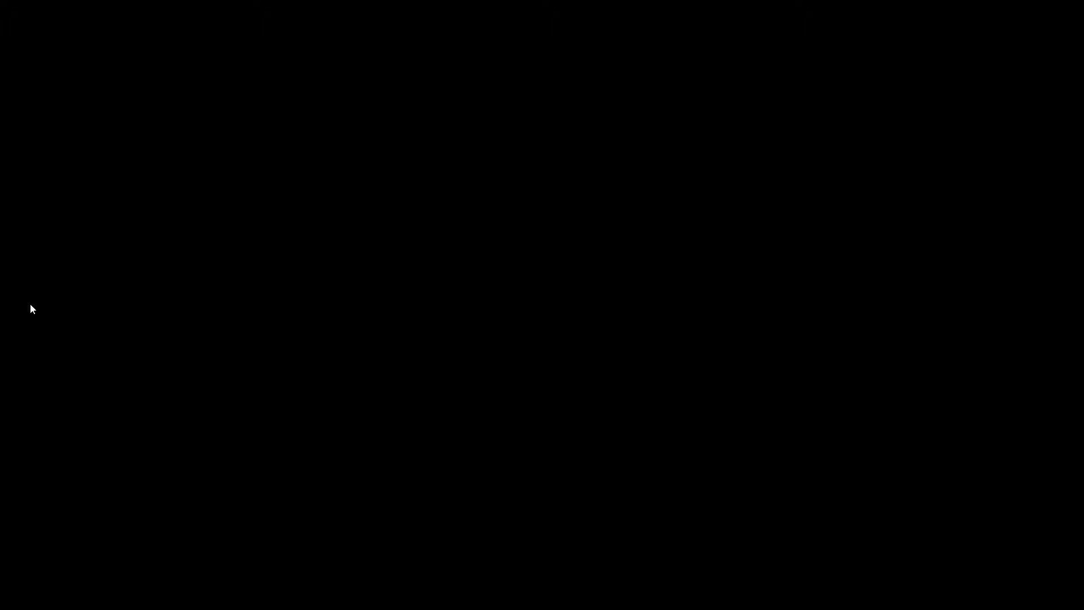
{"action": "right_click", "coordinate": [31, 307]}
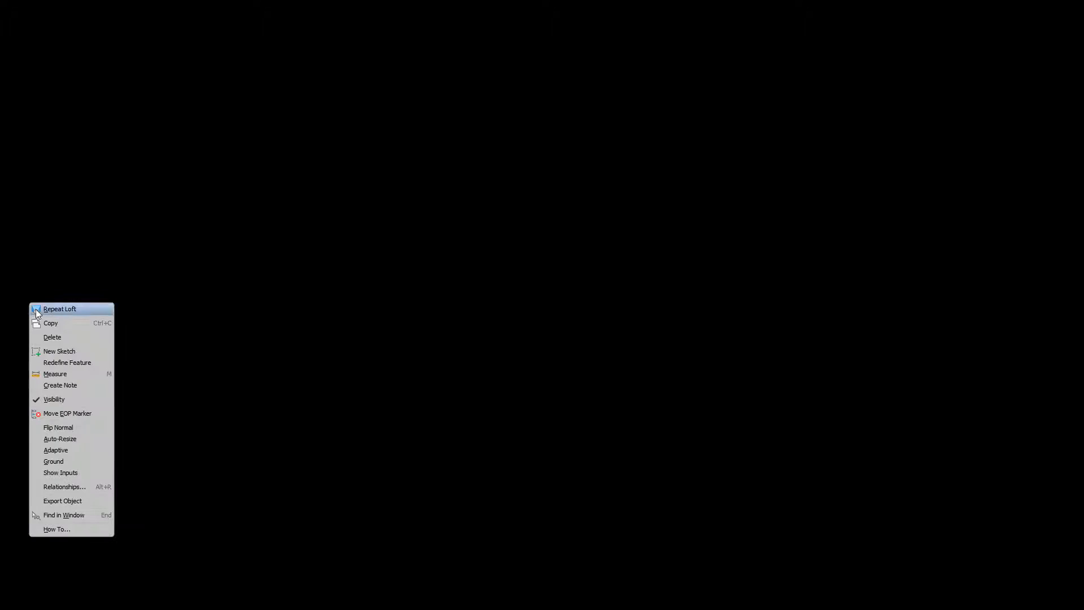
{"action": "left_click", "coordinate": [52, 337]}
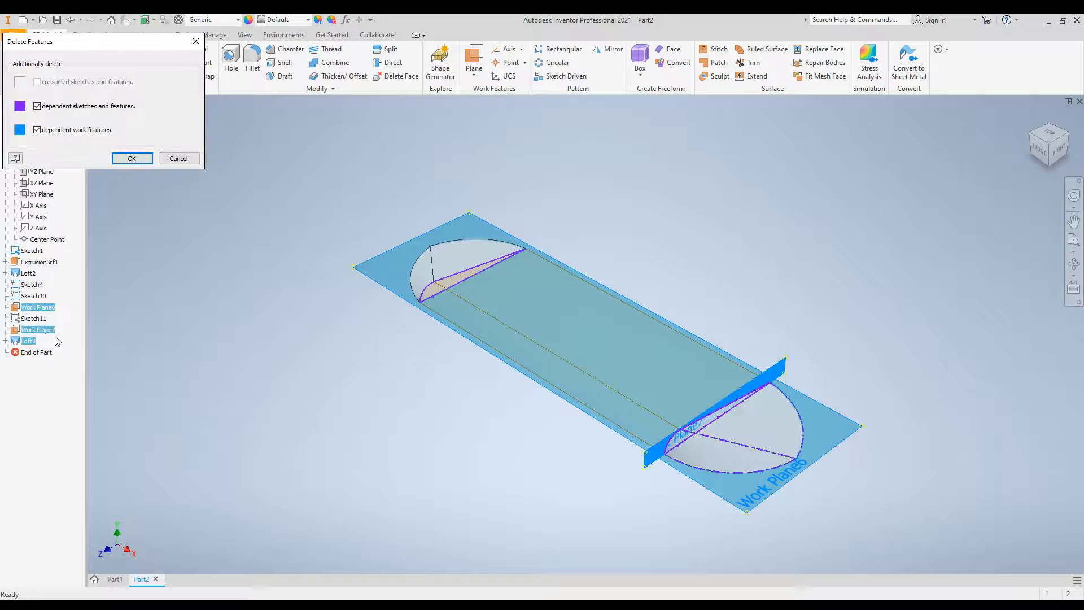
{"action": "left_click", "coordinate": [132, 160]}
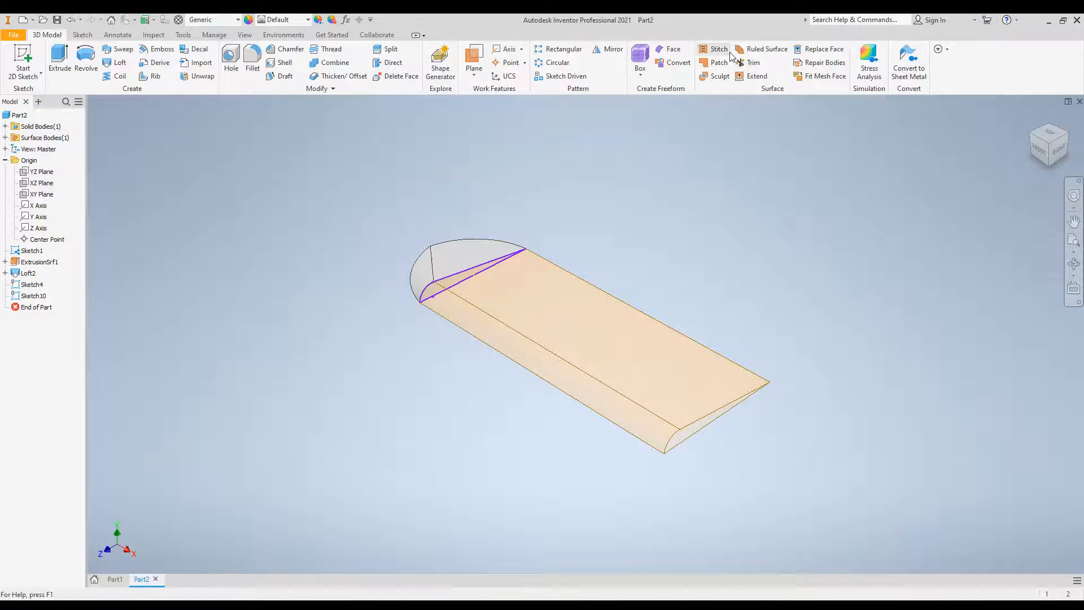
{"action": "left_click", "coordinate": [612, 51]}
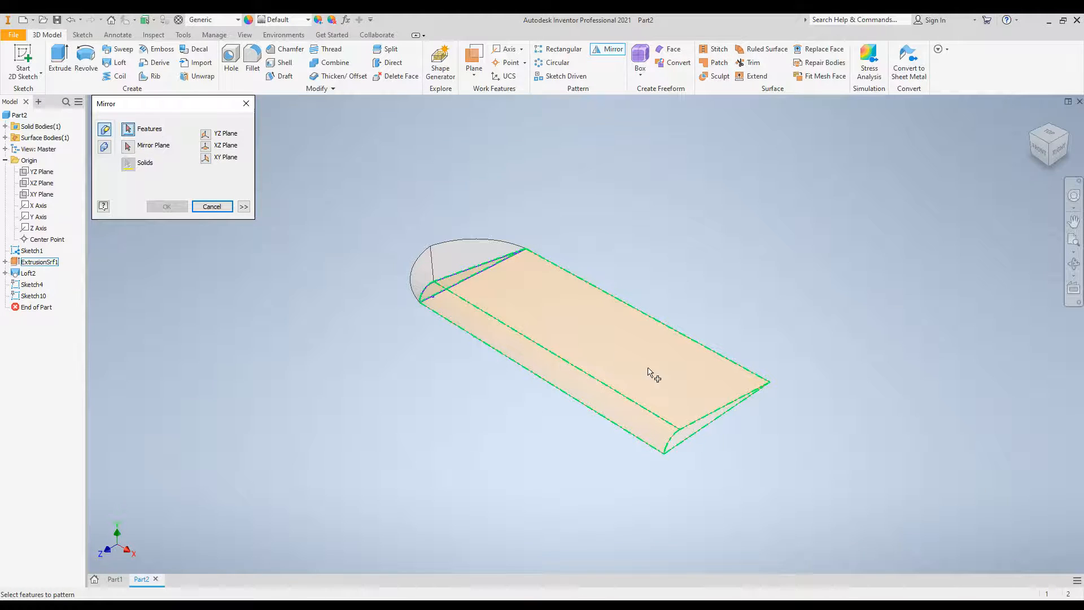
{"action": "left_click", "coordinate": [622, 356]}
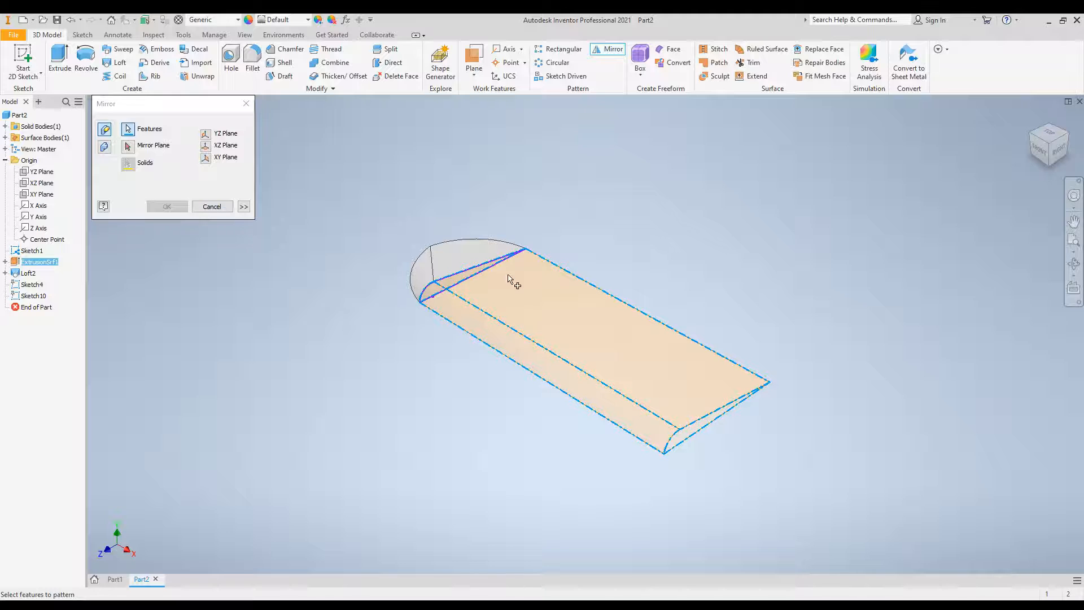
{"action": "left_click", "coordinate": [458, 254]}
{"action": "left_click", "coordinate": [128, 146]}
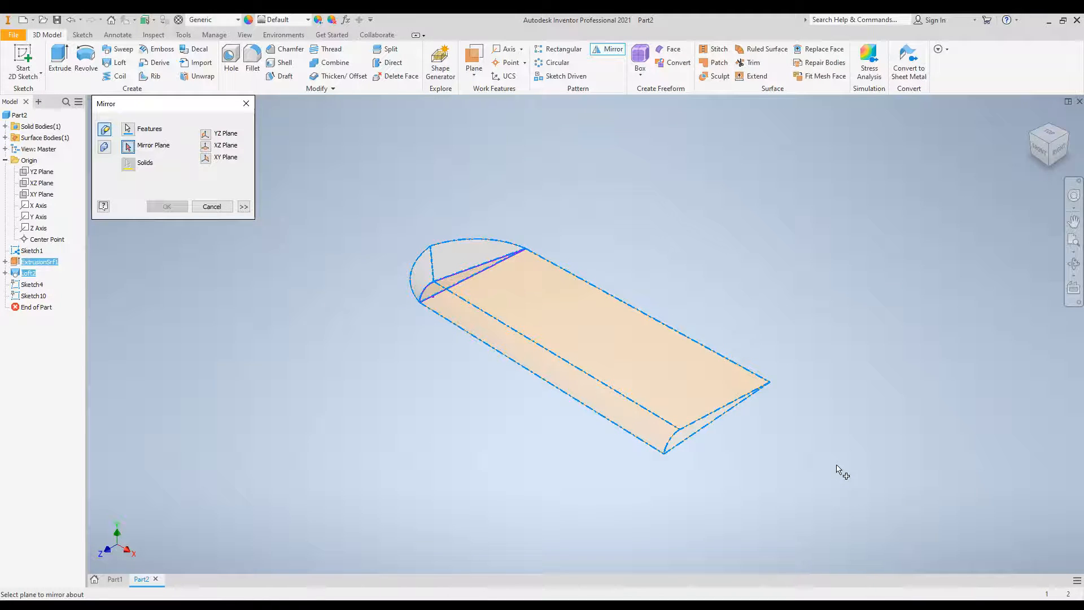
{"action": "left_click", "coordinate": [213, 207]}
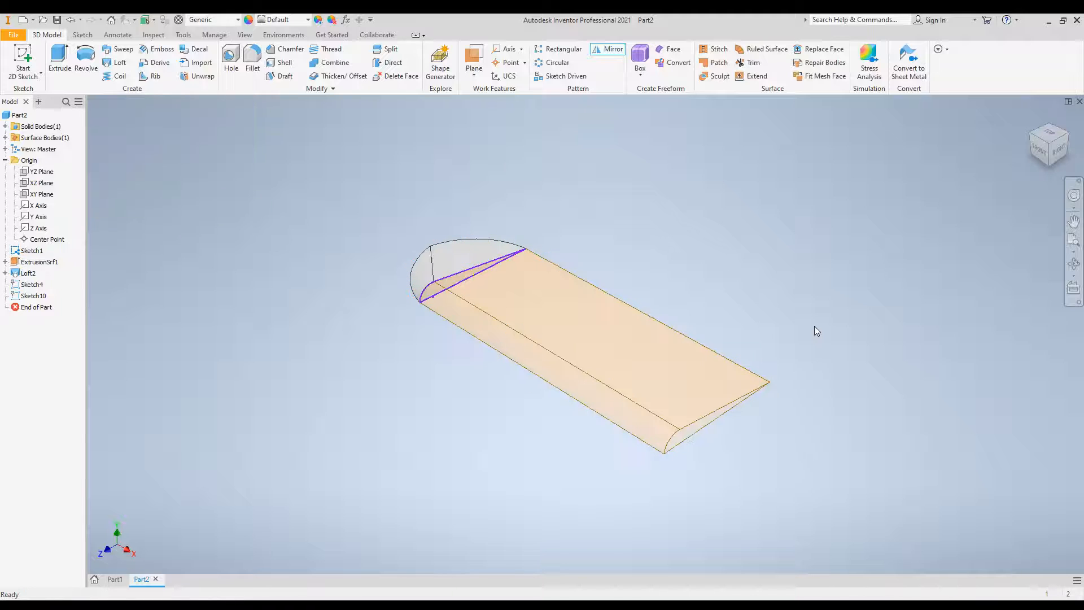
Step: Create an upright work plane across the blade's open end through two straight edges of its end profile
{"action": "right_click", "coordinate": [709, 428]}
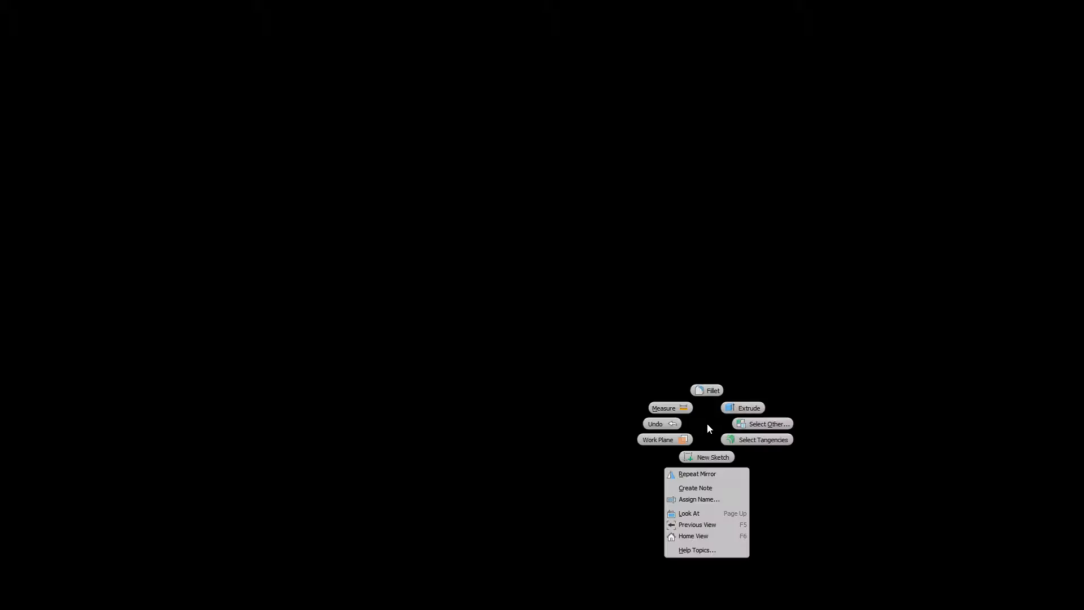
{"action": "left_click", "coordinate": [666, 439]}
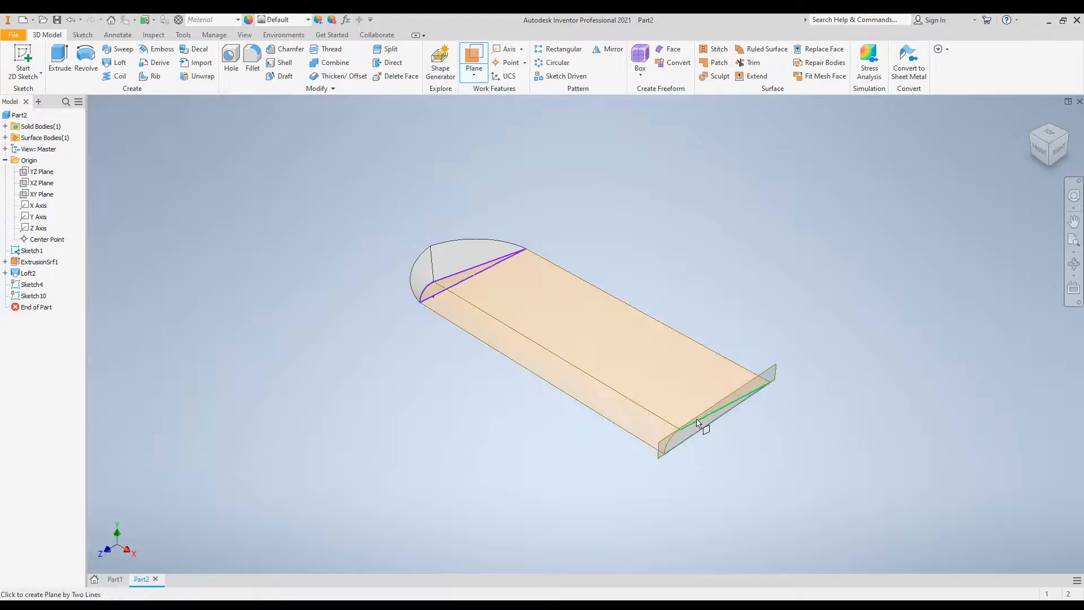
{"action": "key", "text": "Escape"}
{"action": "right_click", "coordinate": [671, 434]}
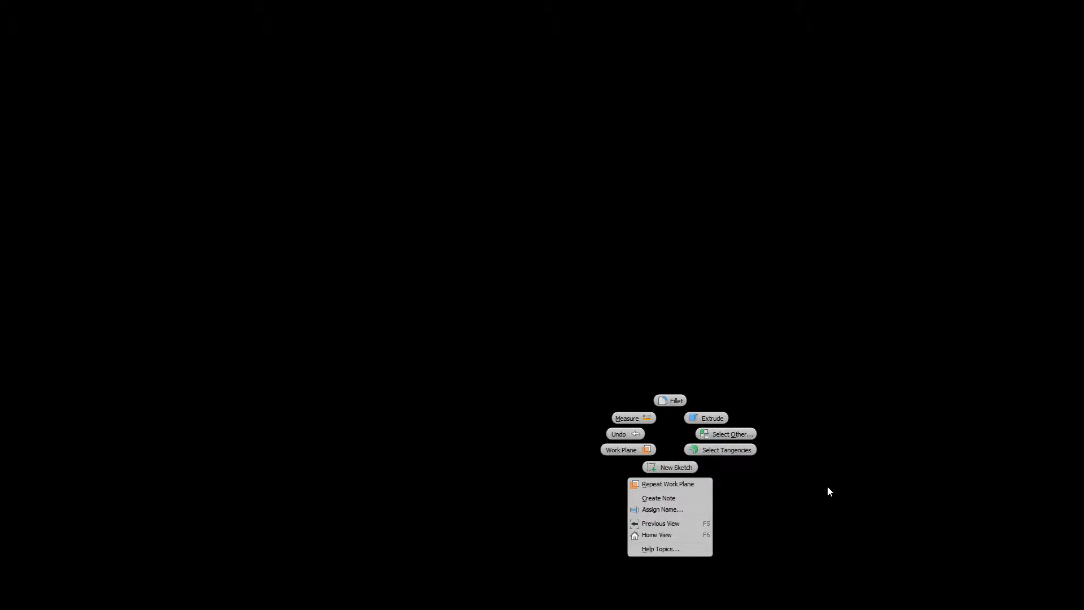
{"action": "left_click", "coordinate": [680, 473]}
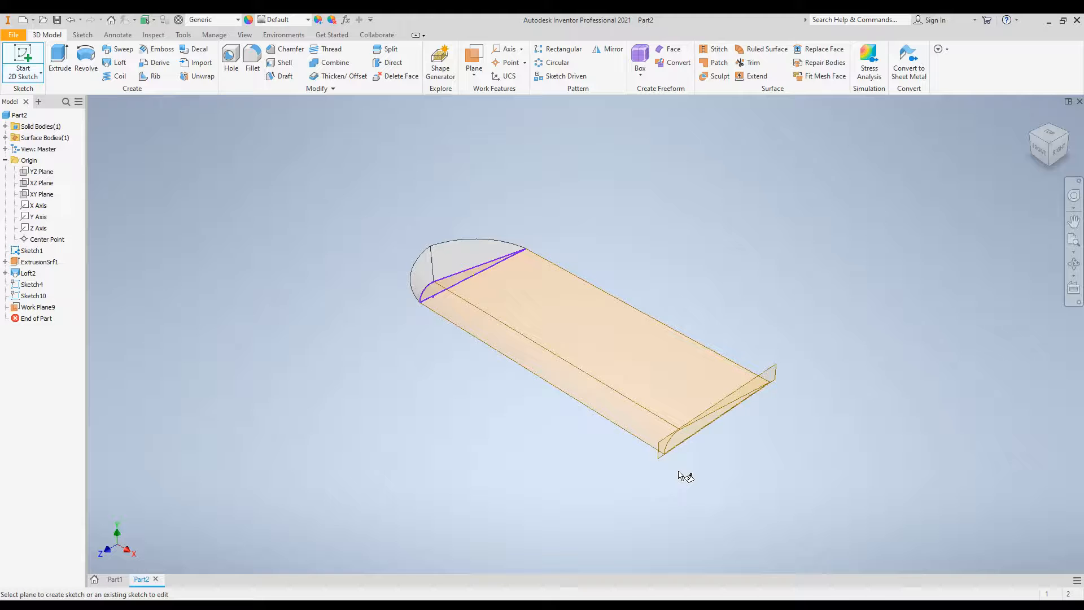
{"action": "right_click", "coordinate": [774, 376]}
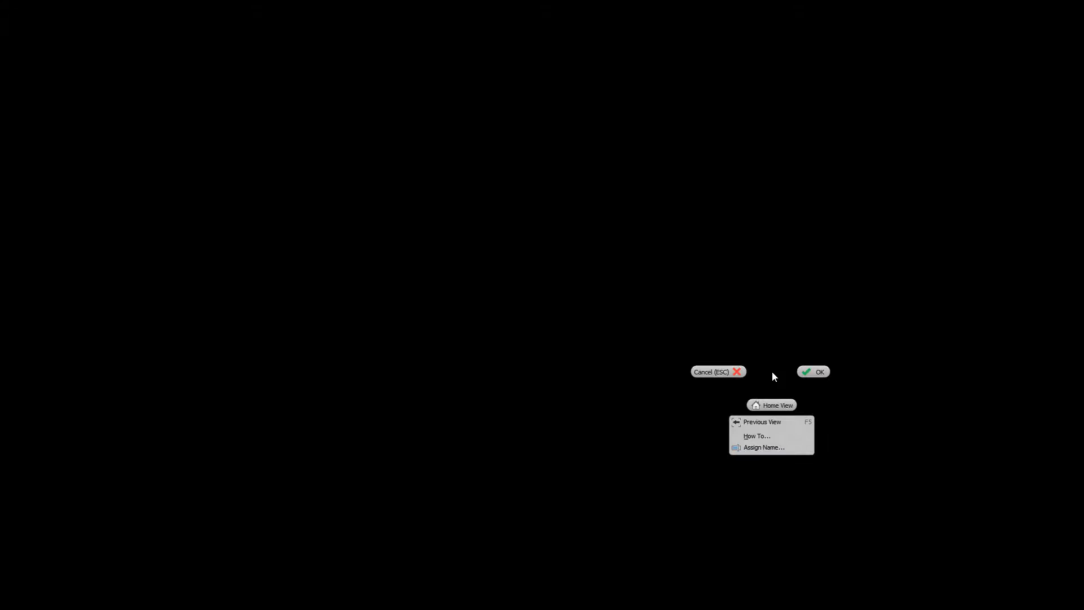
{"action": "left_click", "coordinate": [816, 371]}
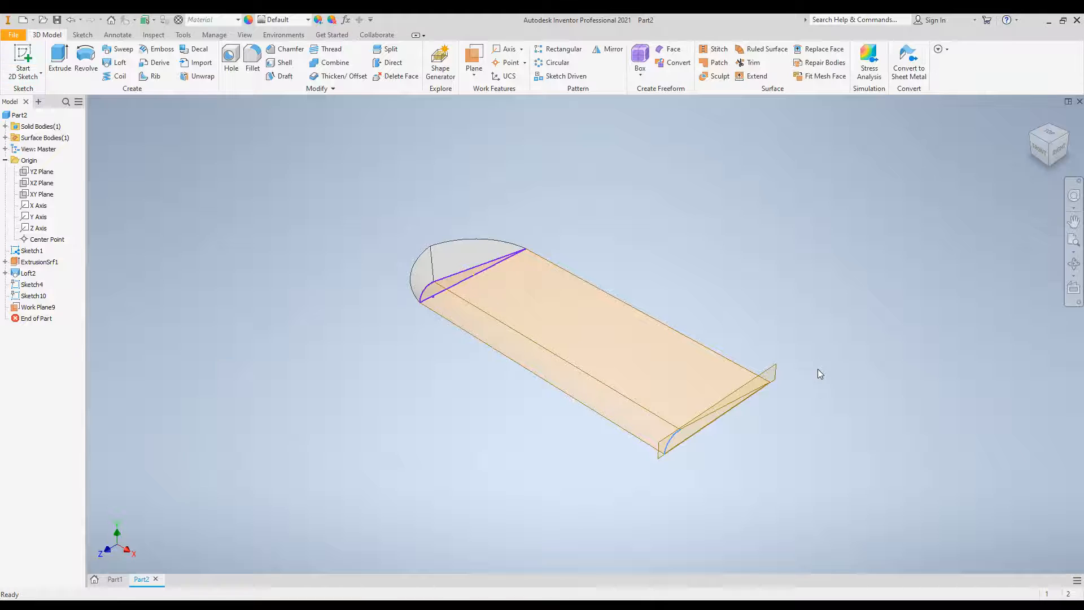
{"action": "right_click", "coordinate": [768, 376]}
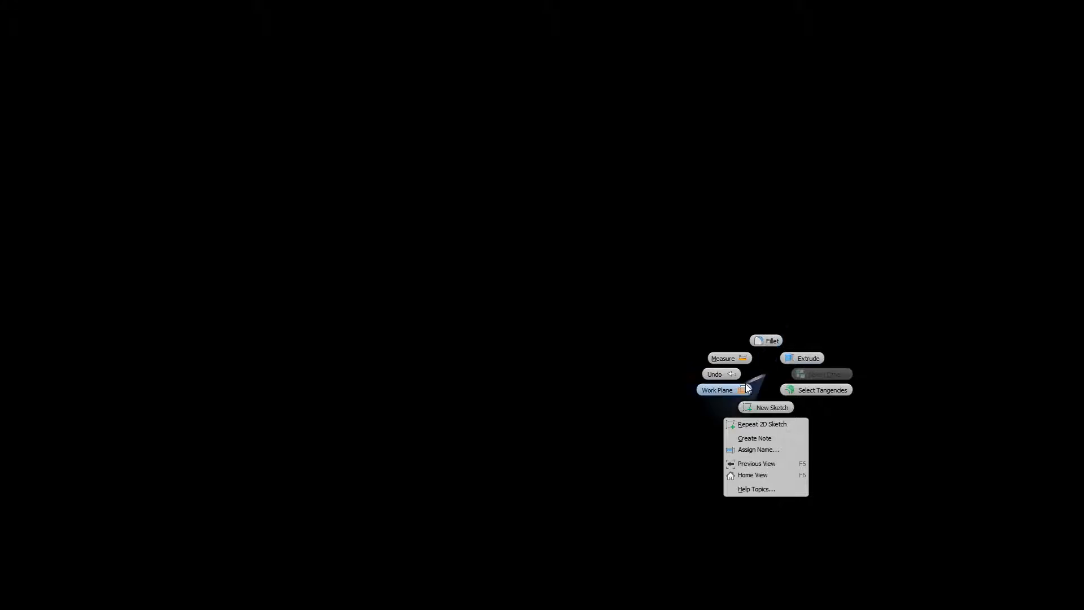
{"action": "left_click", "coordinate": [1007, 410]}
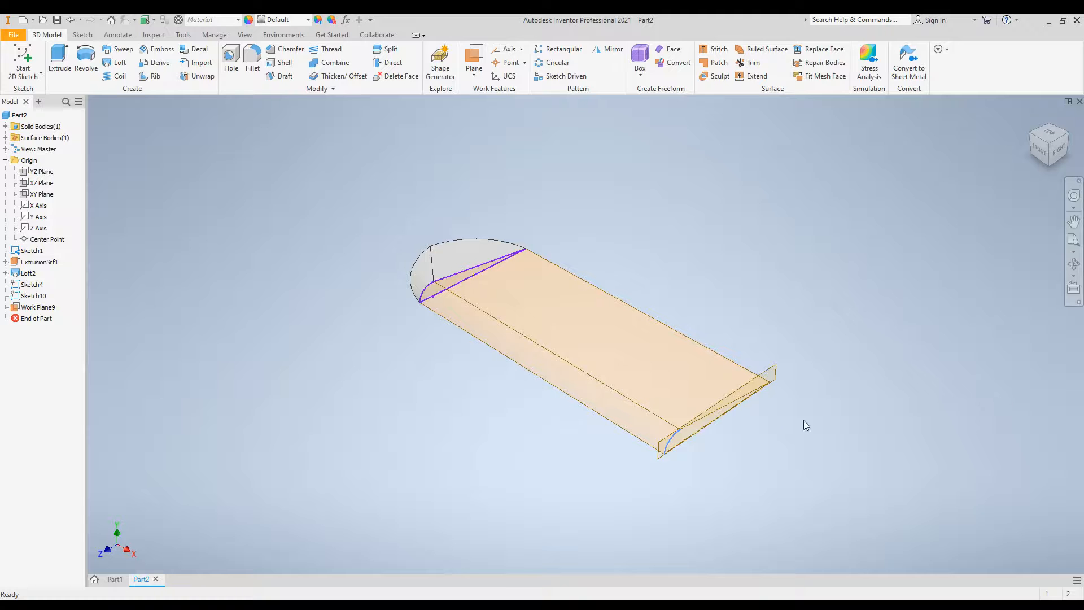
Step: Start a new sketch on the open-end work plane and show the blade's open end in an isometric view
{"action": "left_click", "coordinate": [768, 380]}
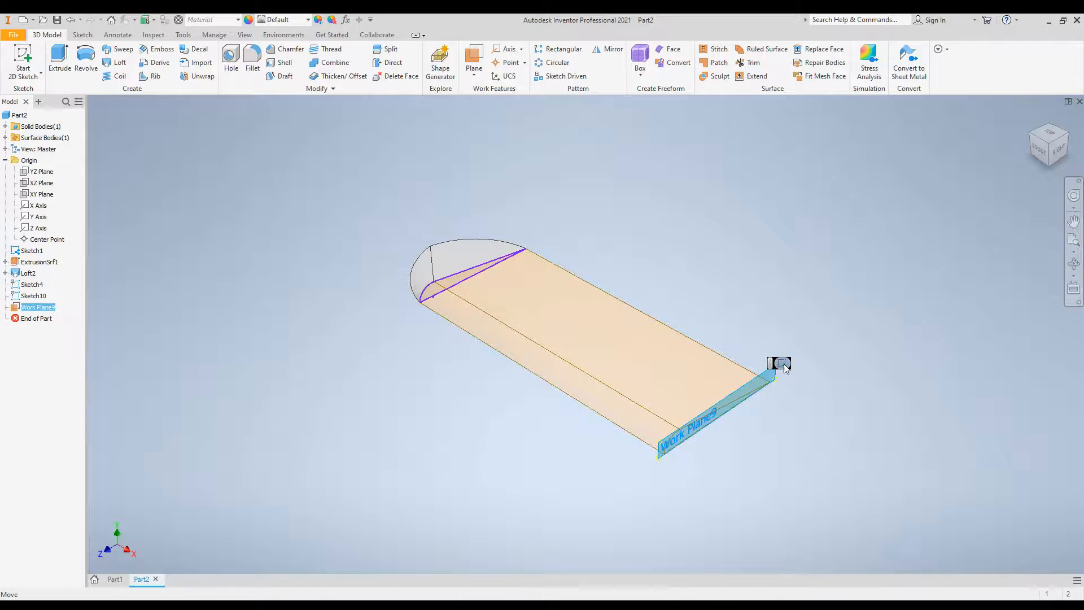
{"action": "left_click", "coordinate": [784, 363]}
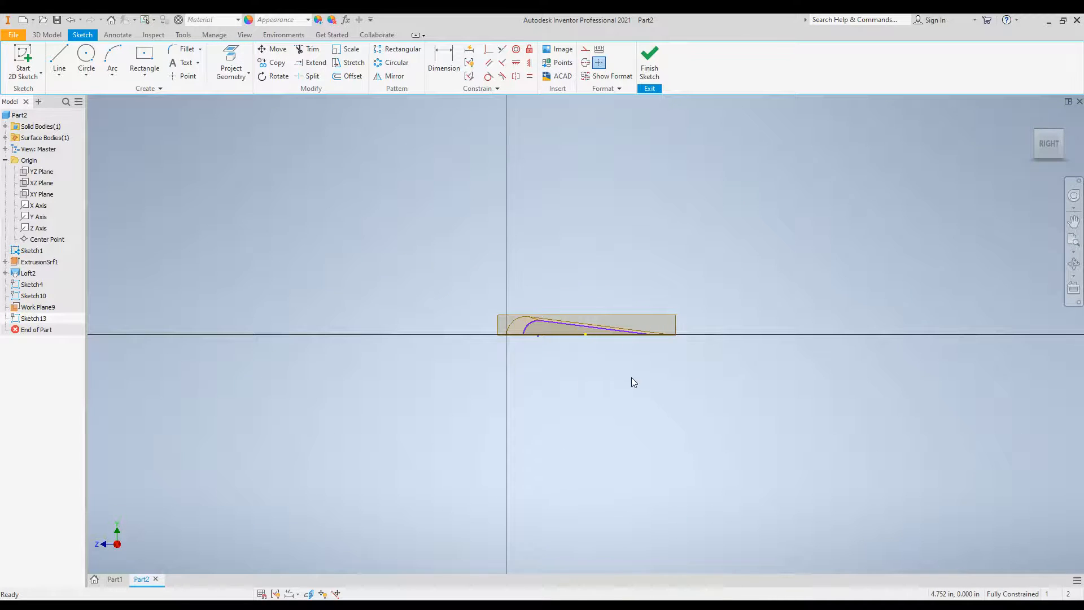
{"action": "mouse_move", "coordinate": [1058, 172]}
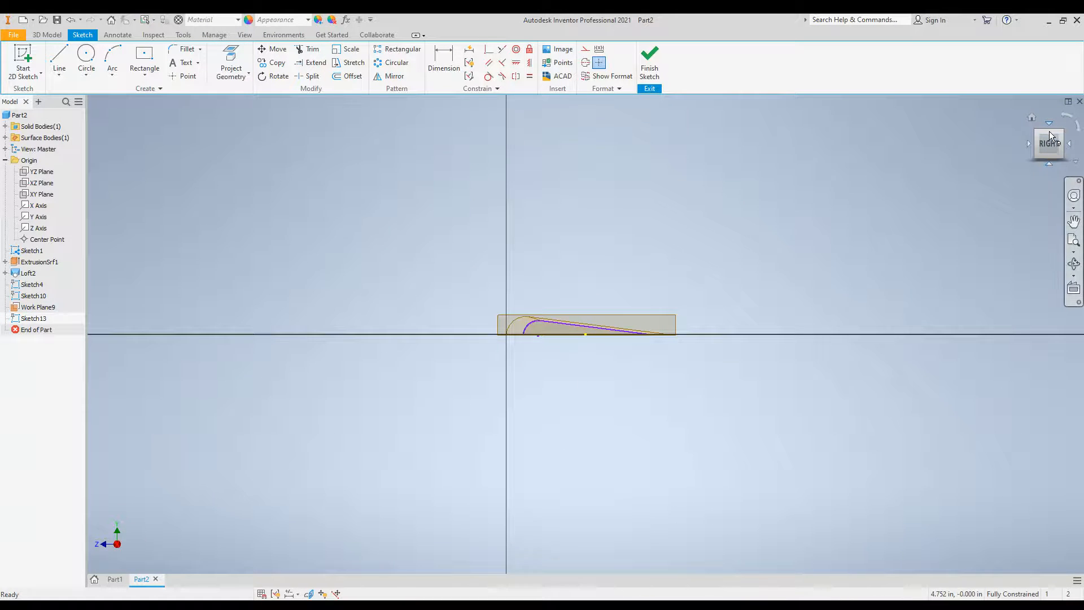
{"action": "mouse_move", "coordinate": [1049, 134]}
{"action": "left_mouse_down"}
{"action": "mouse_move", "coordinate": [1049, 150]}
{"action": "mouse_move", "coordinate": [1050, 107]}
{"action": "mouse_move", "coordinate": [1051, 560]}
{"action": "mouse_move", "coordinate": [1020, 141]}
{"action": "left_mouse_up"}
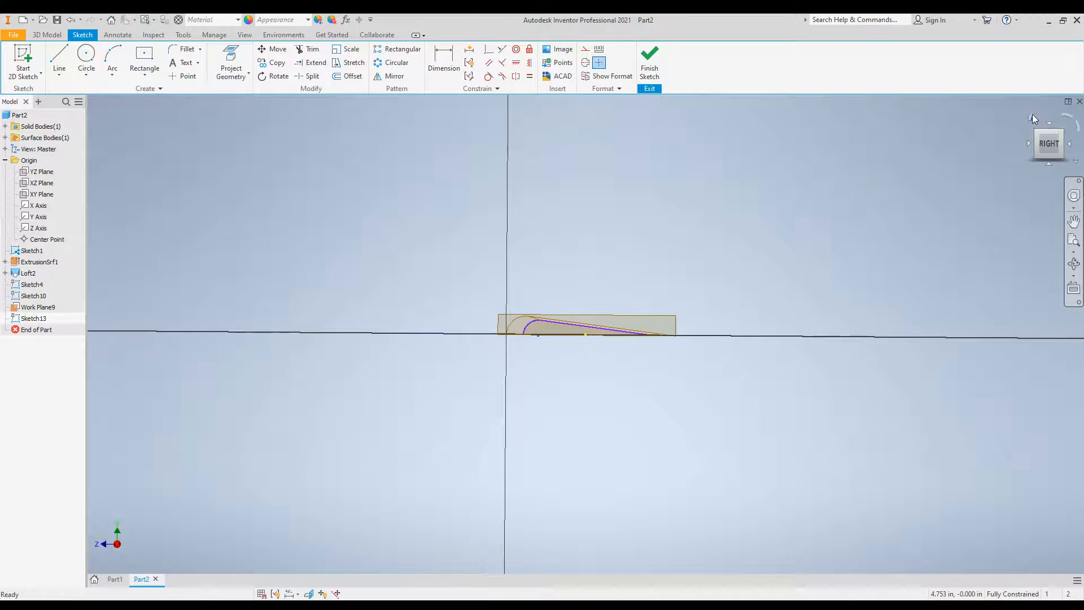
{"action": "left_click", "coordinate": [1031, 118]}
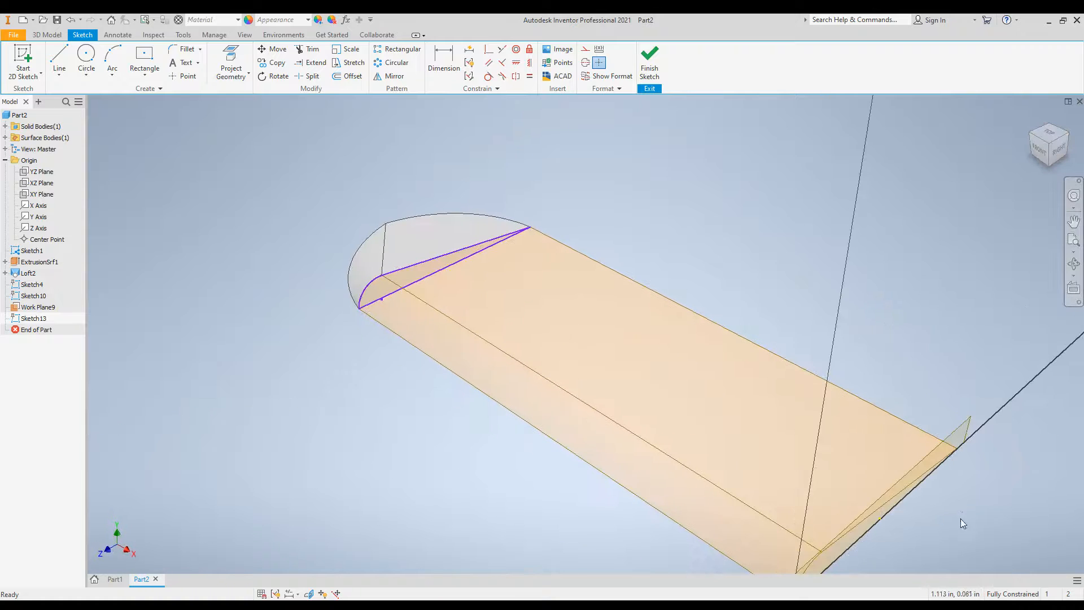
{"action": "left_click", "coordinate": [1074, 223]}
{"action": "right_click_drag", "start_coordinate": [968, 374], "coordinate": [843, 236]}
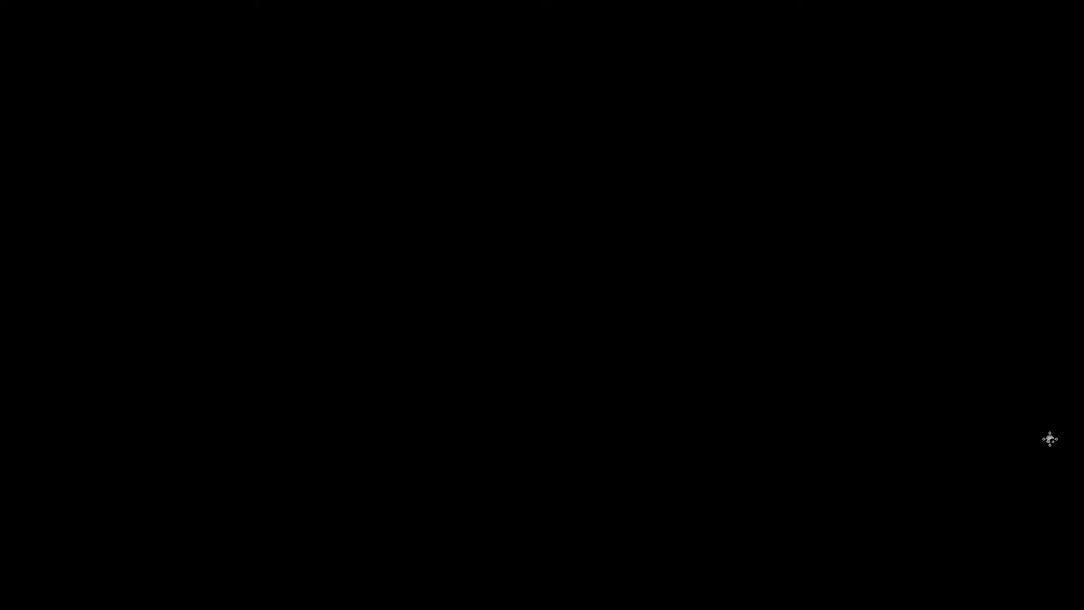
Step: Project the sloped, curved and bottom edges of the open end into the sketch, finish it, and restore the home view
{"action": "right_click", "coordinate": [733, 340]}
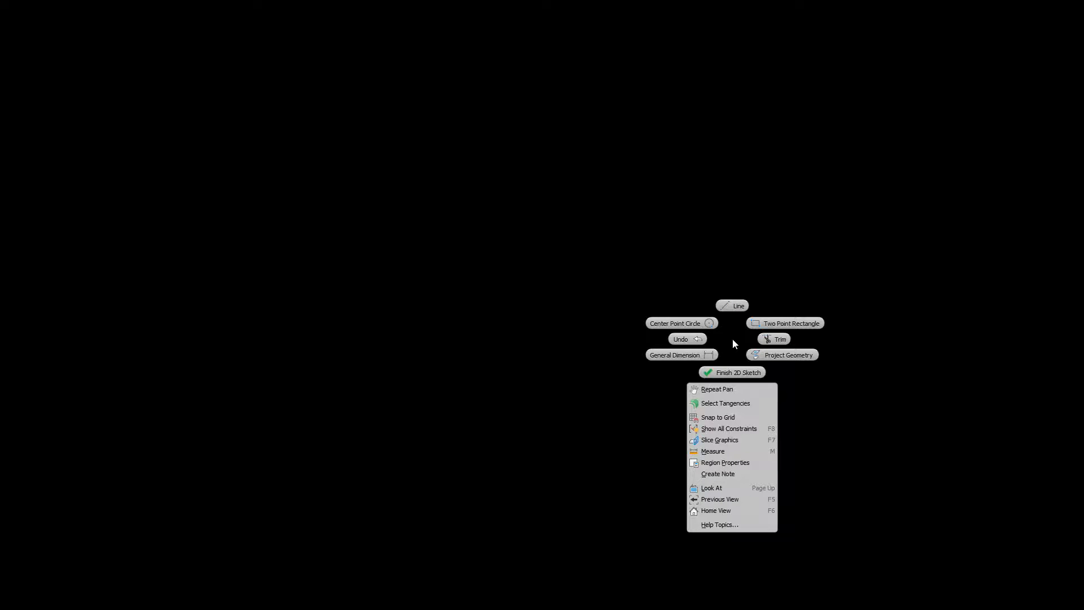
{"action": "left_click", "coordinate": [782, 355]}
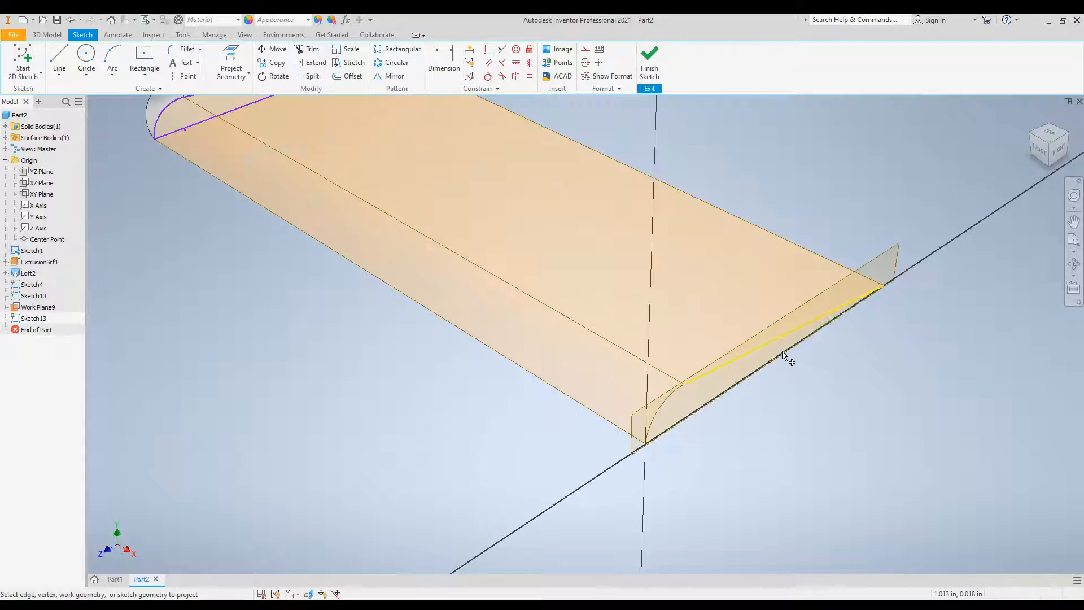
{"action": "right_click", "coordinate": [669, 399]}
{"action": "left_click", "coordinate": [709, 413]}
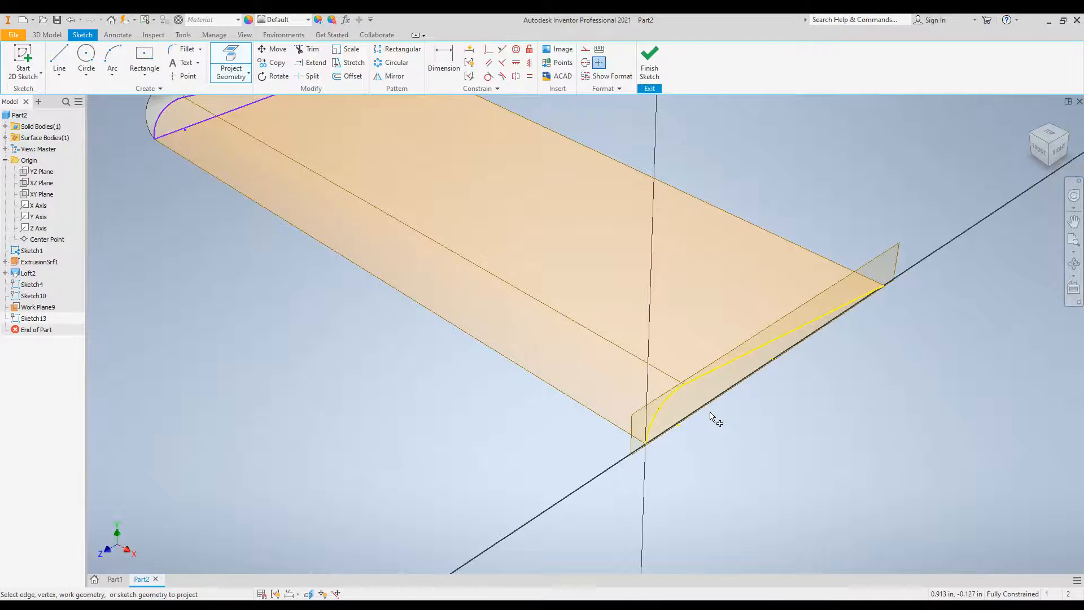
{"action": "right_click", "coordinate": [726, 394]}
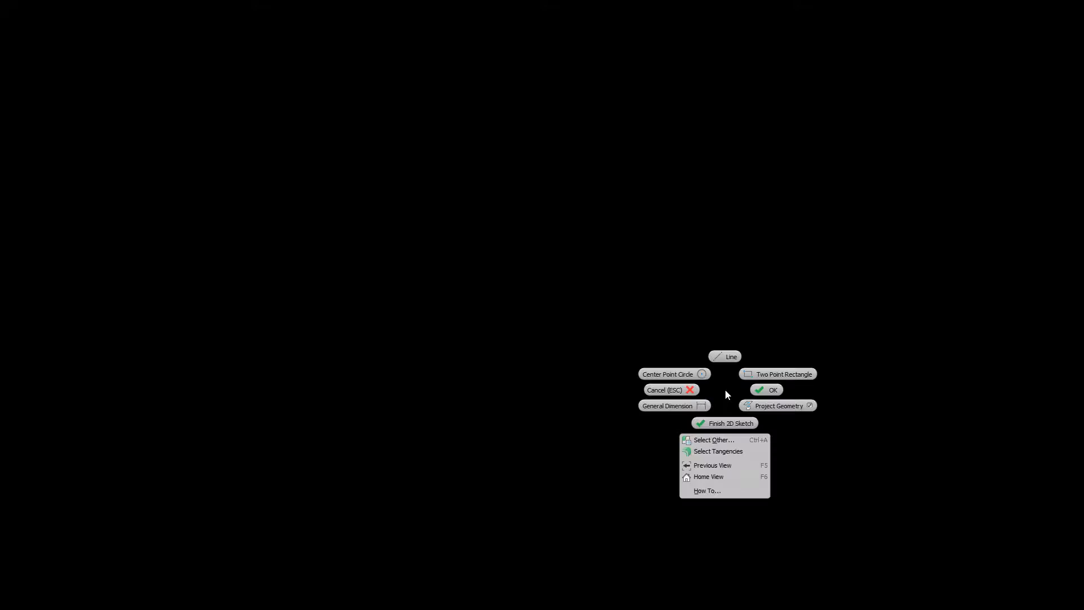
{"action": "left_click", "coordinate": [778, 405]}
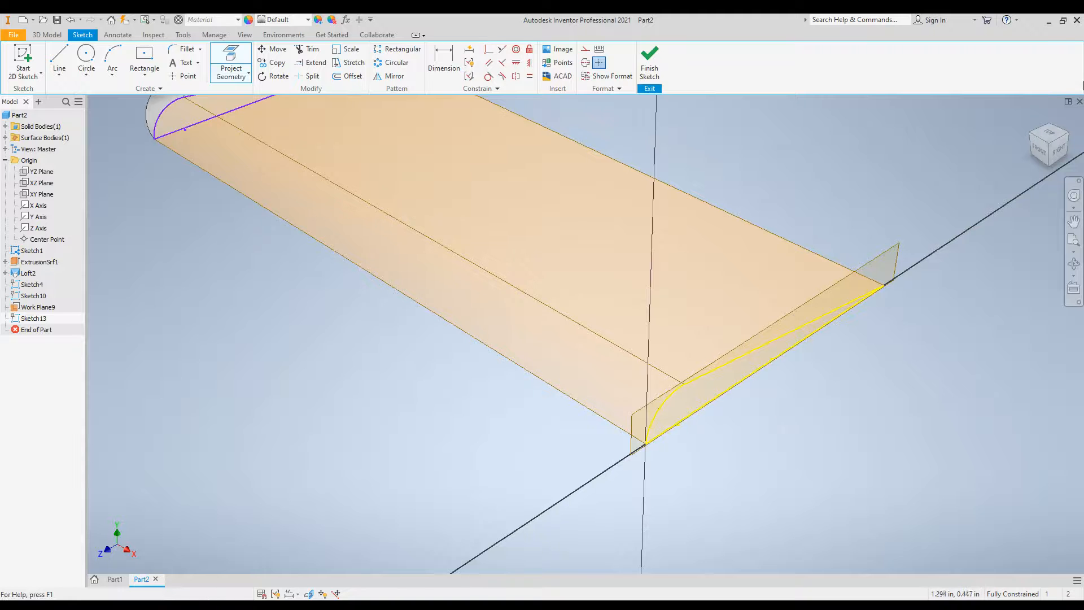
{"action": "left_click", "coordinate": [653, 63]}
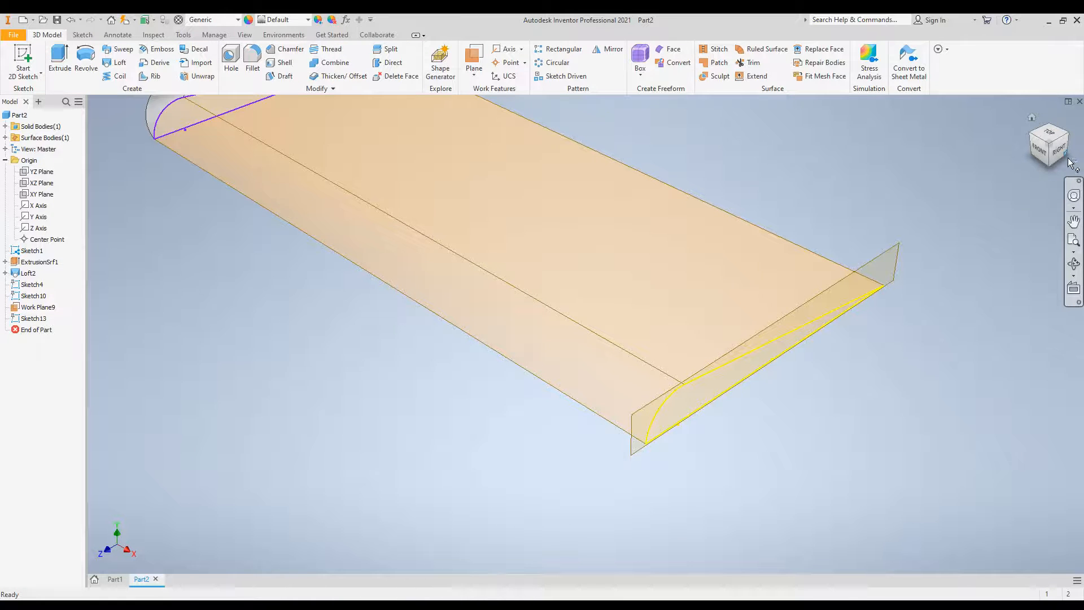
{"action": "left_click", "coordinate": [1032, 118]}
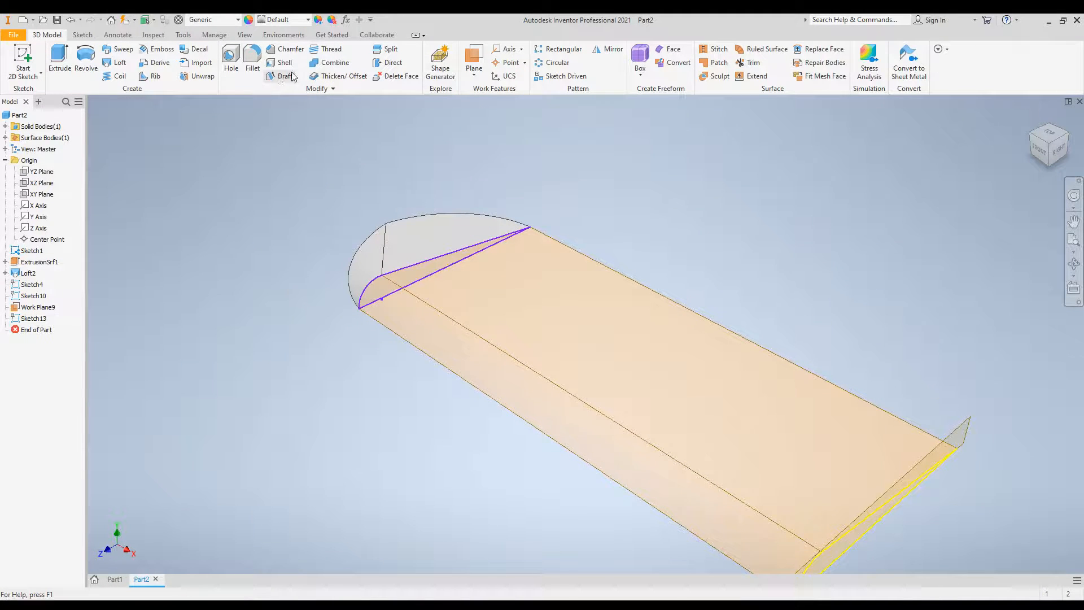
Step: Set up a feature mirror with the lofted rounded tip and the extruded blade surface as the features to mirror
{"action": "left_click", "coordinate": [612, 52]}
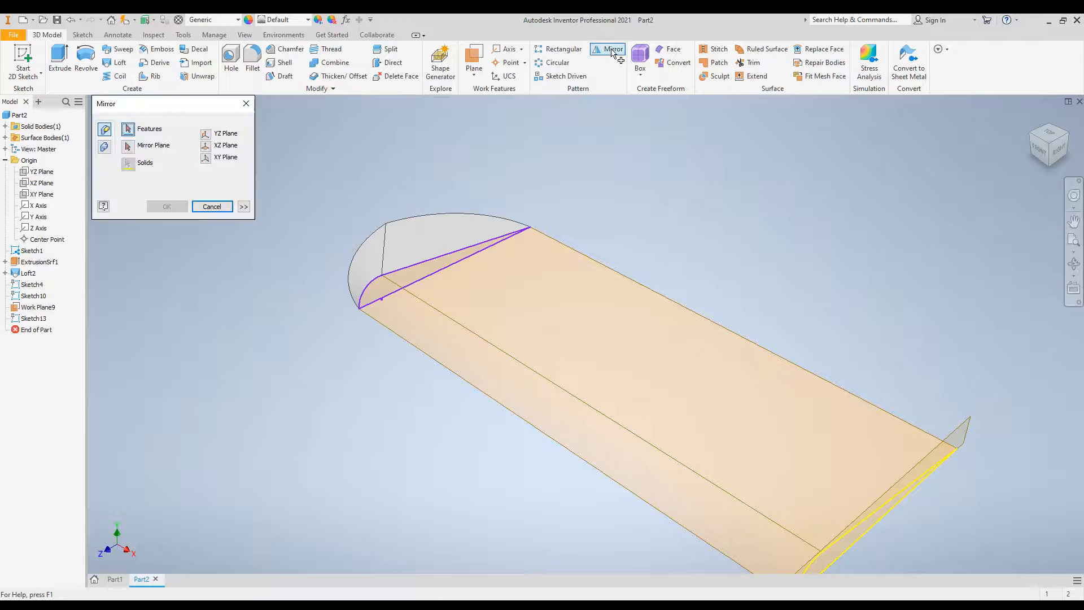
{"action": "left_click", "coordinate": [398, 252]}
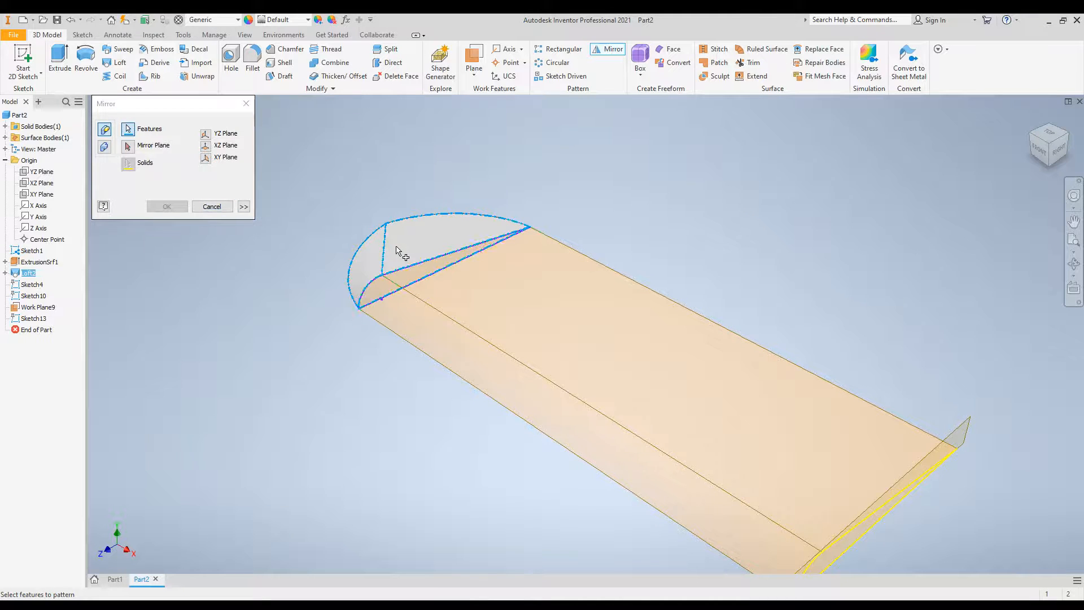
{"action": "left_click", "coordinate": [508, 331]}
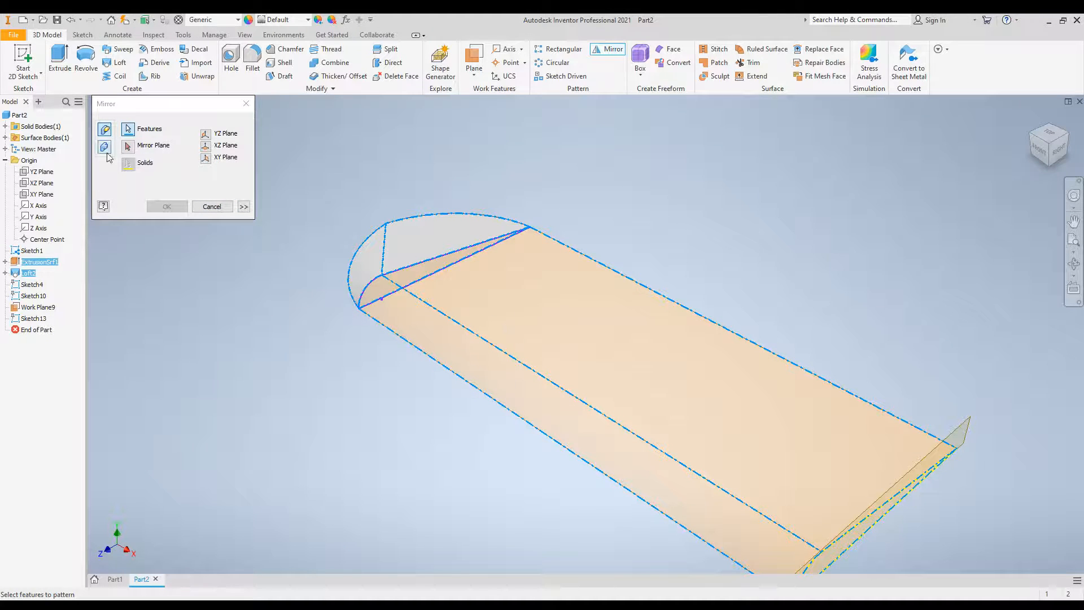
{"action": "left_click", "coordinate": [128, 147]}
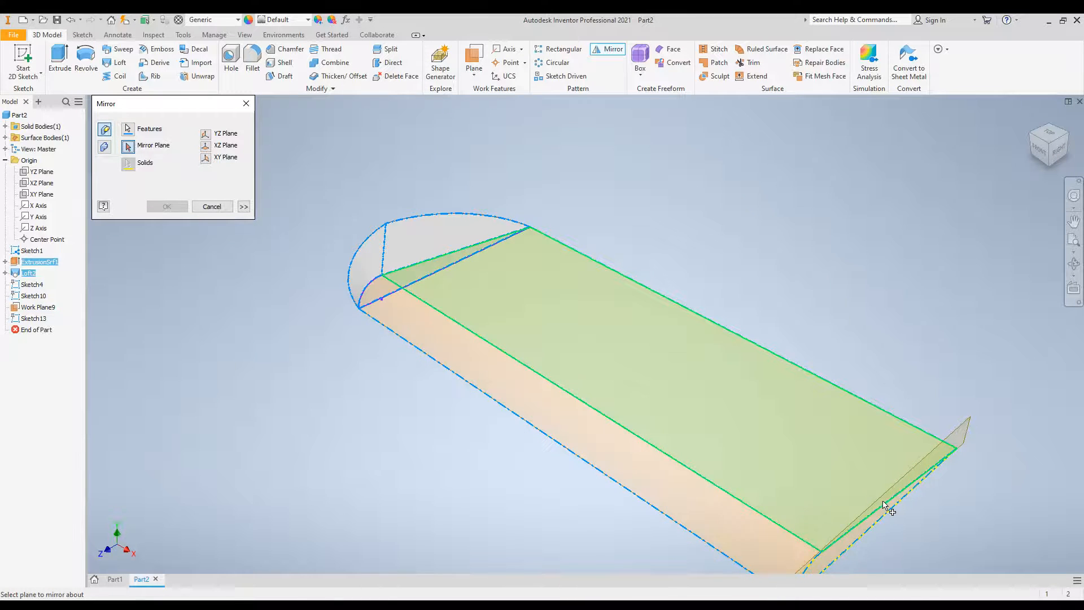
{"action": "right_click", "coordinate": [890, 513]}
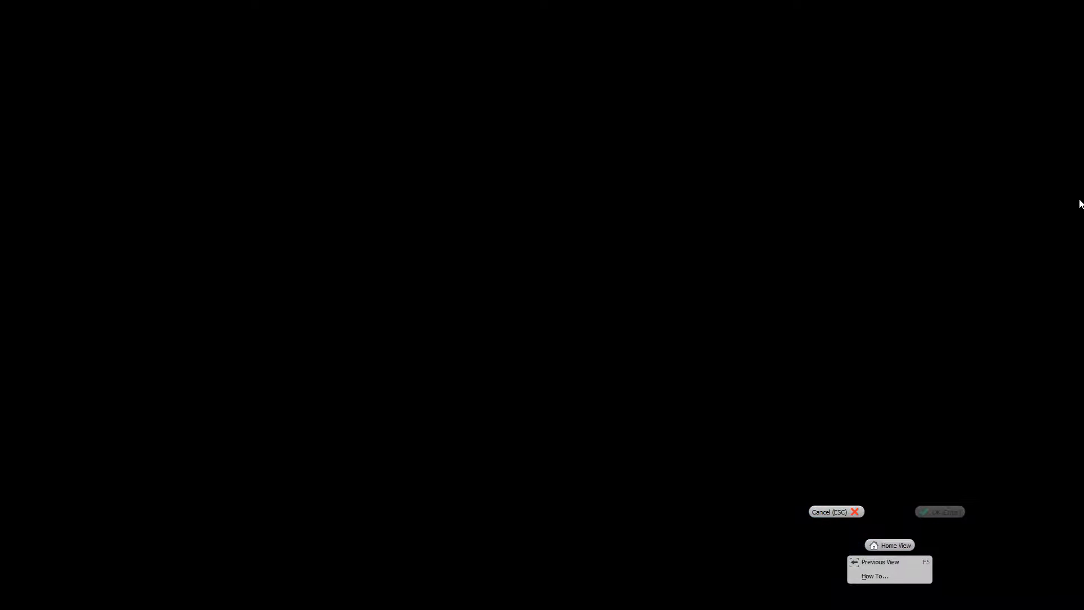
{"action": "left_click", "coordinate": [1075, 229]}
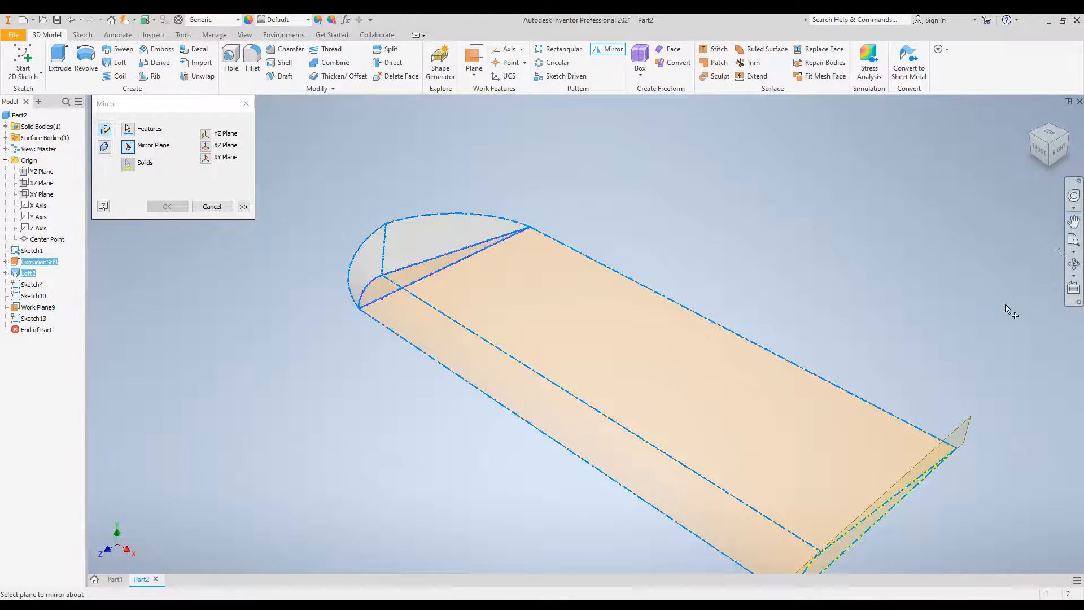
{"action": "right_click", "coordinate": [1014, 454]}
{"action": "left_click", "coordinate": [923, 366]}
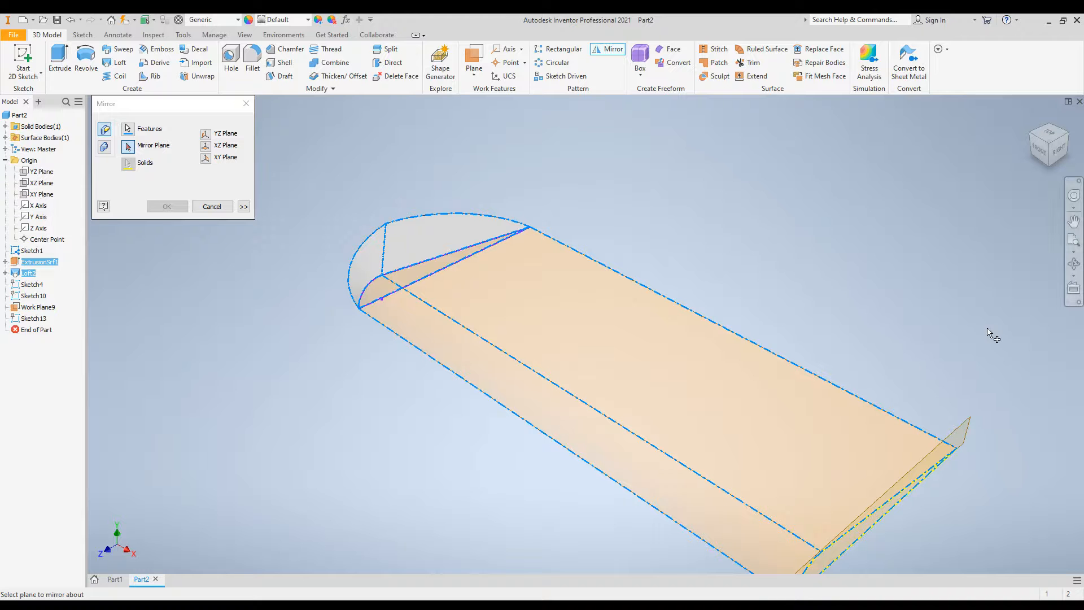
{"action": "left_click", "coordinate": [1074, 221]}
{"action": "right_click", "coordinate": [1005, 414]}
{"action": "left_click", "coordinate": [1073, 221]}
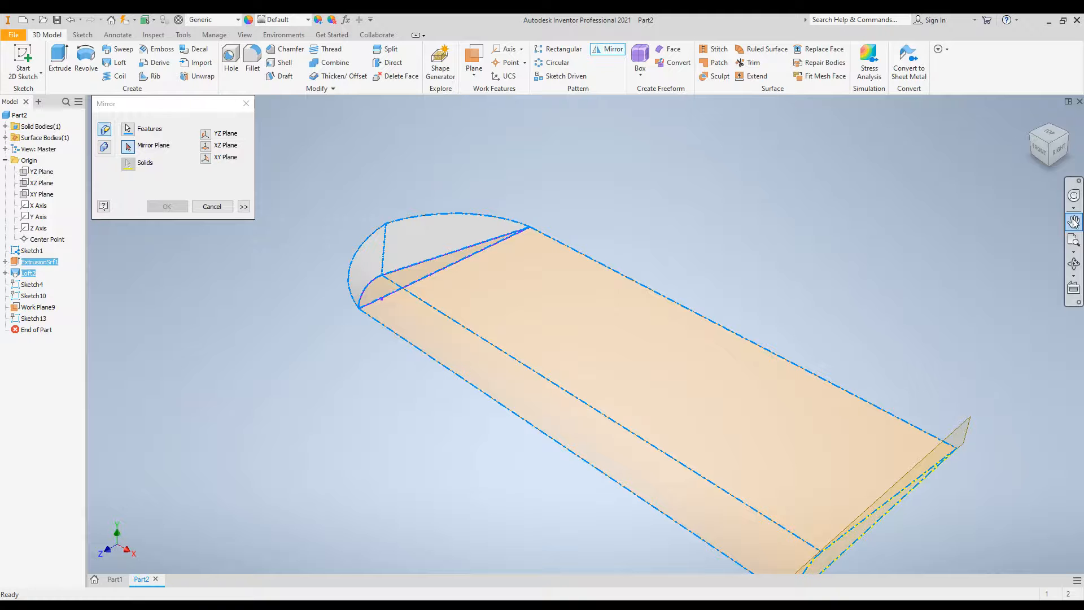
{"action": "right_click", "coordinate": [1004, 373]}
{"action": "left_click", "coordinate": [852, 320]}
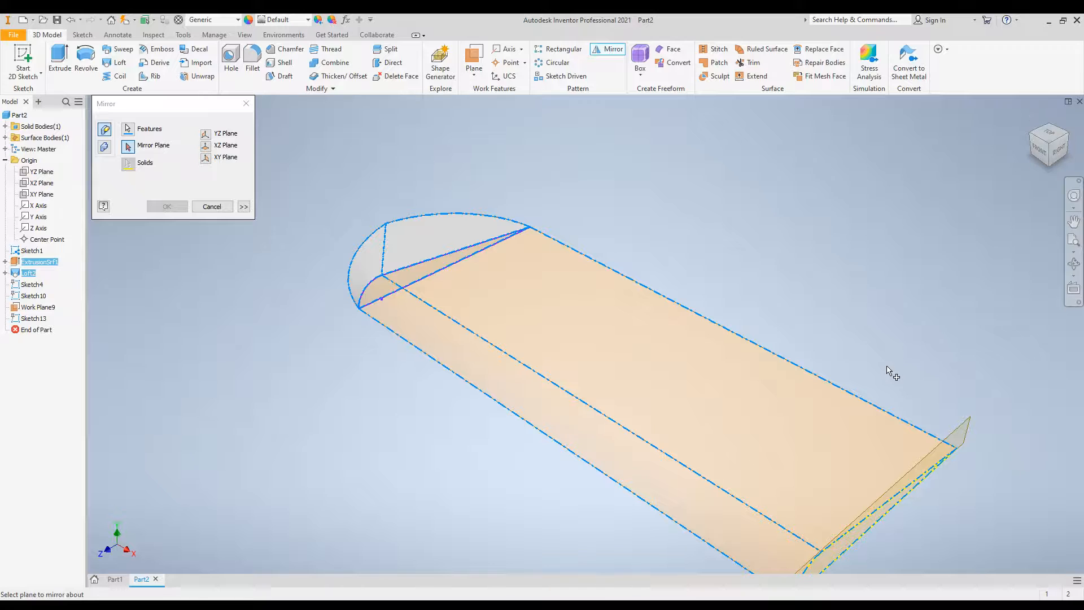
Step: Use the work plane at the blade's open end as the mirror plane, create the mirror, and fit the whole blade in view
{"action": "left_click", "coordinate": [1073, 223]}
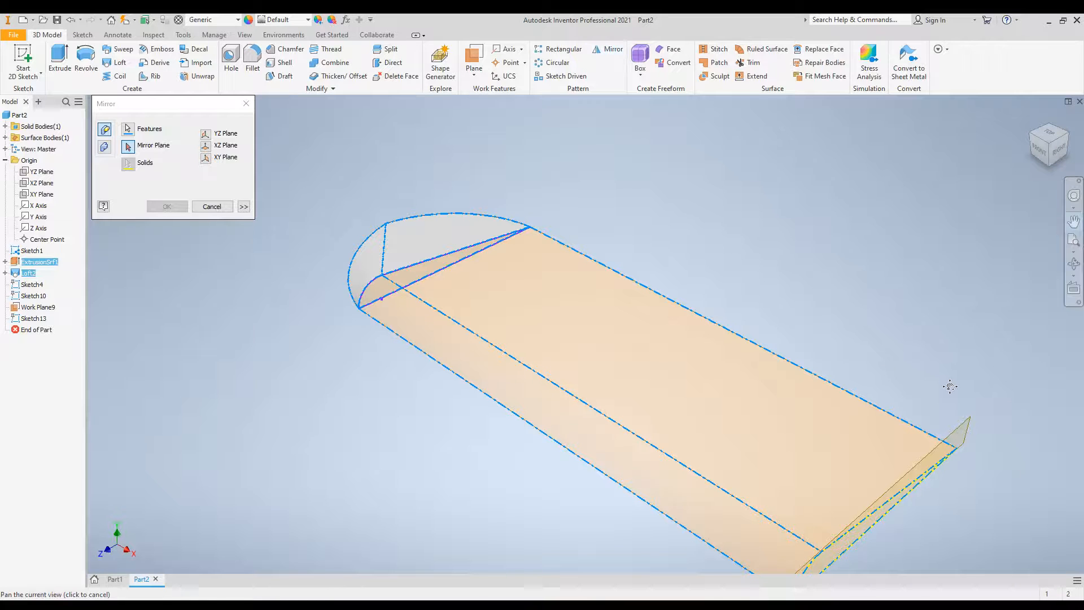
{"action": "left_click_drag", "start_coordinate": [948, 383], "coordinate": [828, 226]}
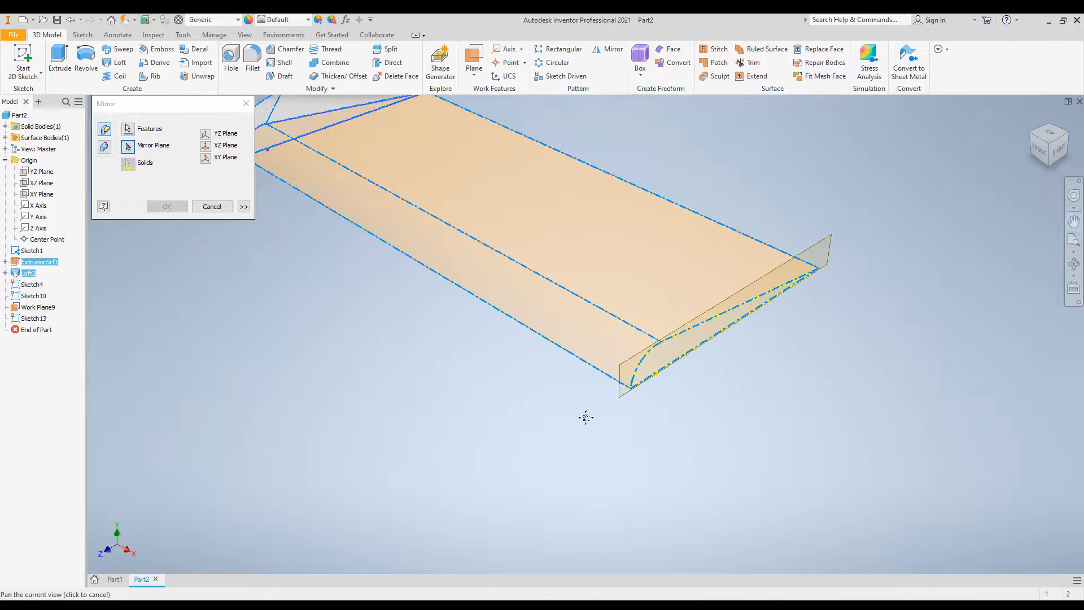
{"action": "left_click", "coordinate": [128, 146]}
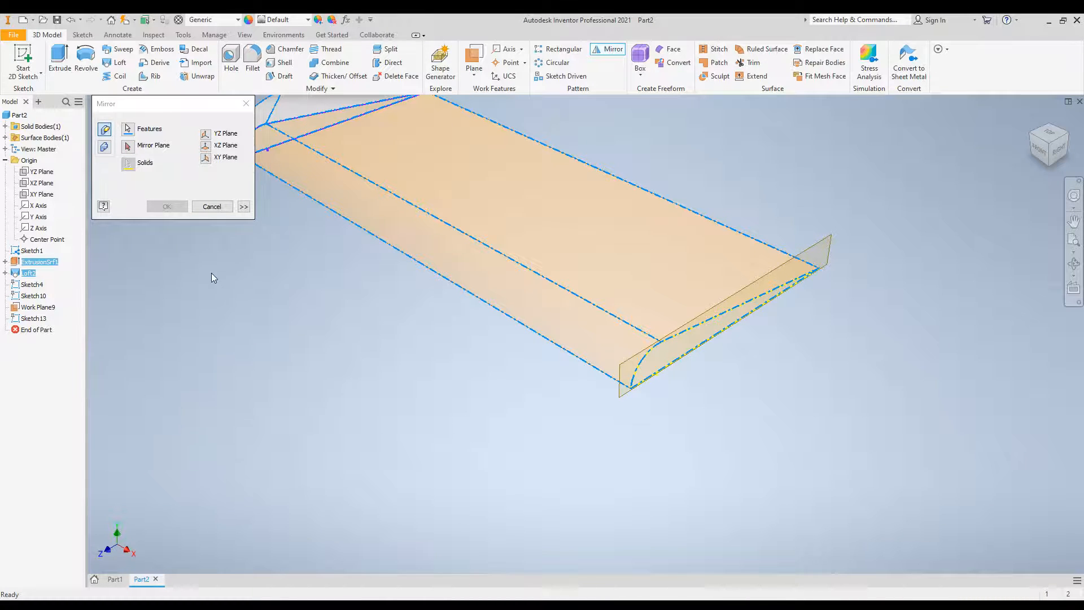
{"action": "left_click", "coordinate": [129, 147]}
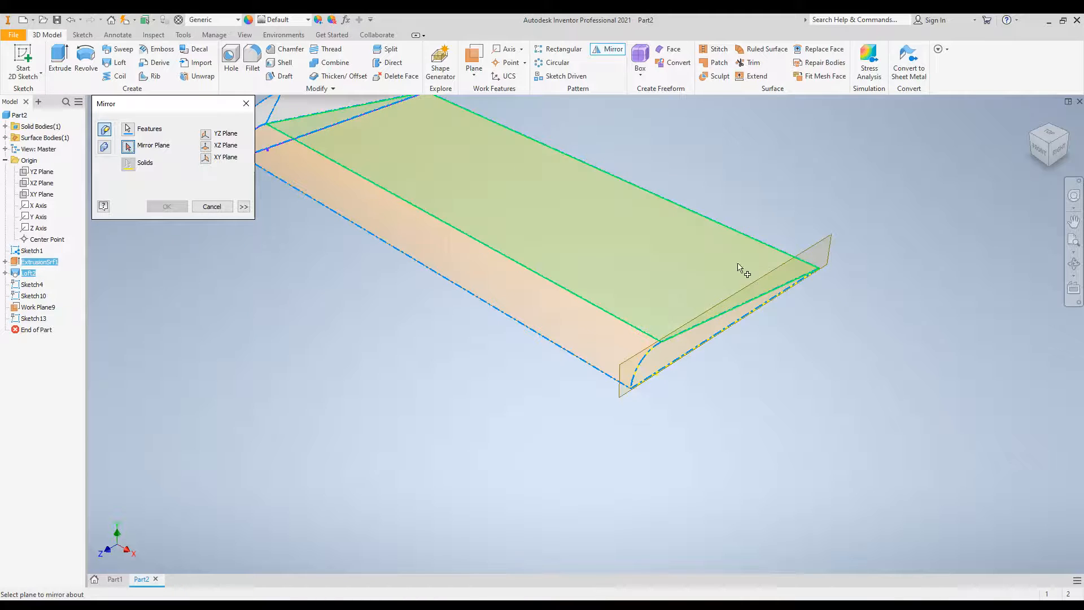
{"action": "left_click", "coordinate": [681, 362]}
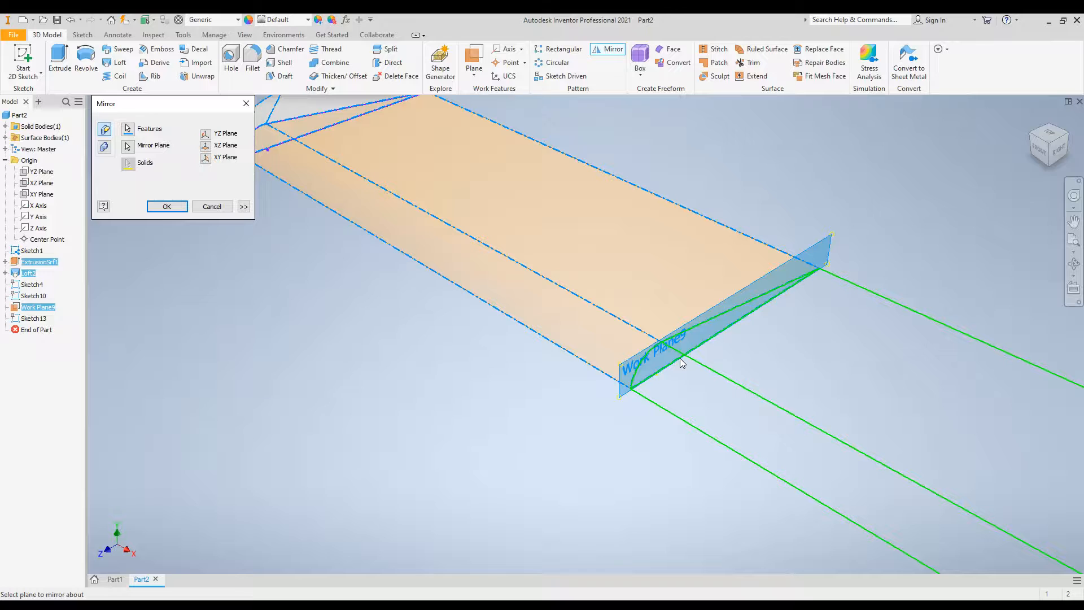
{"action": "left_click", "coordinate": [166, 206]}
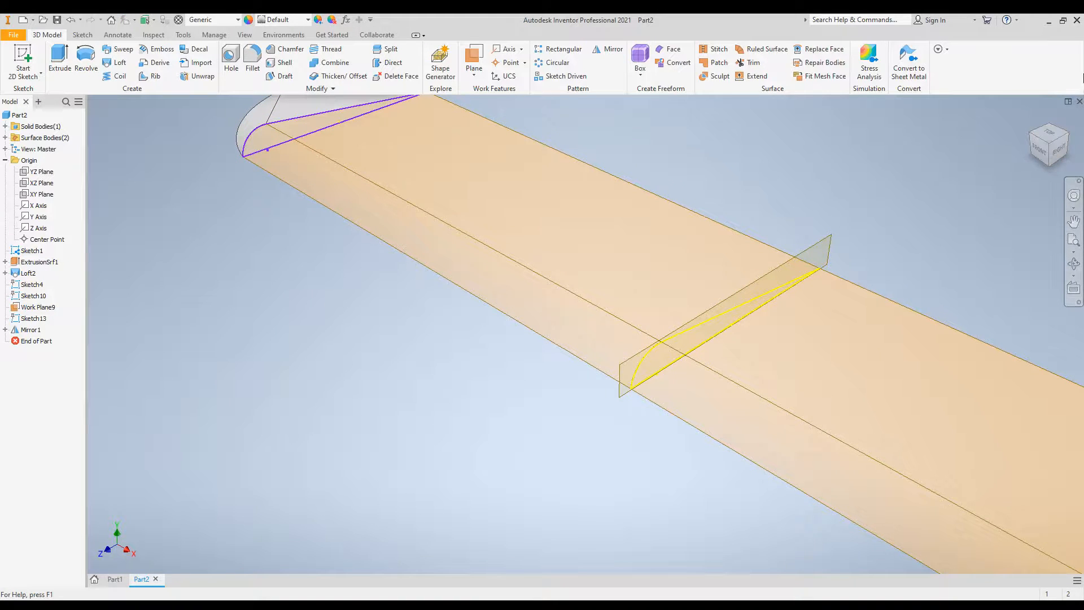
{"action": "left_click", "coordinate": [1074, 240]}
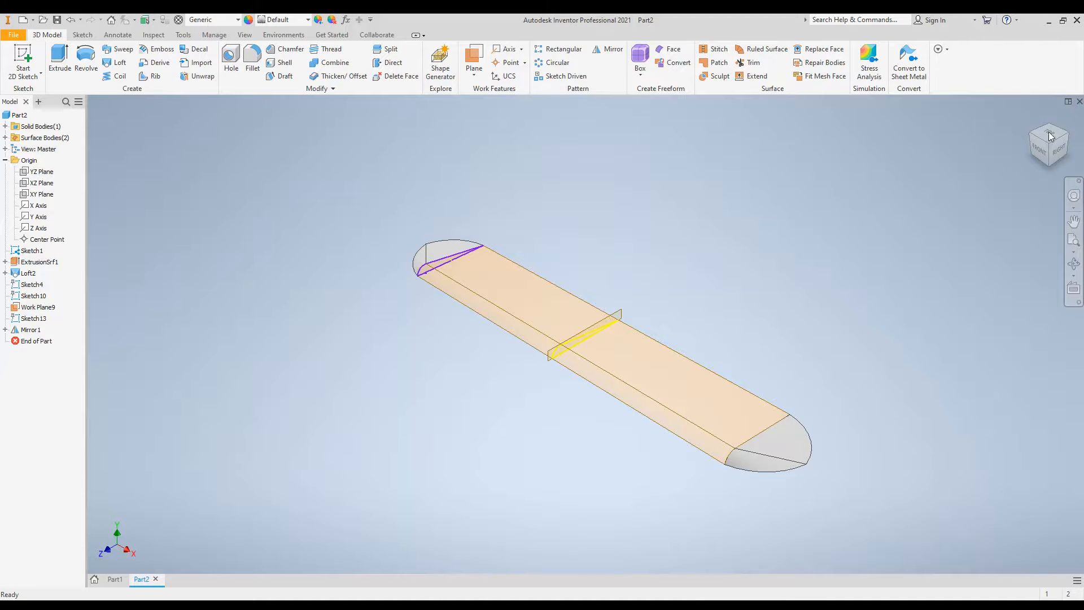
{"action": "right_click", "coordinate": [987, 194]}
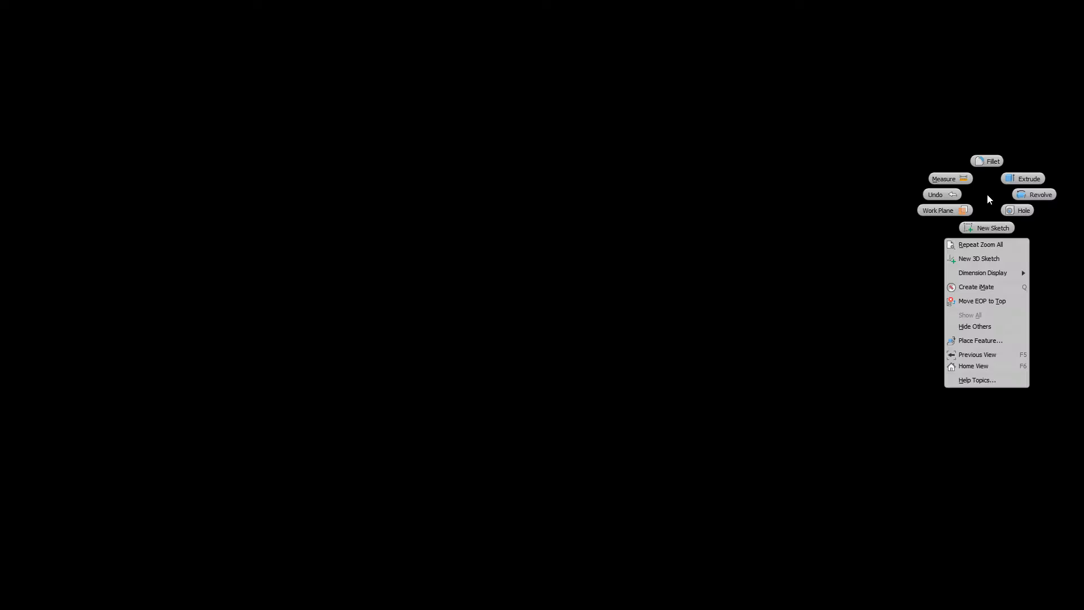
{"action": "left_click", "coordinate": [969, 111]}
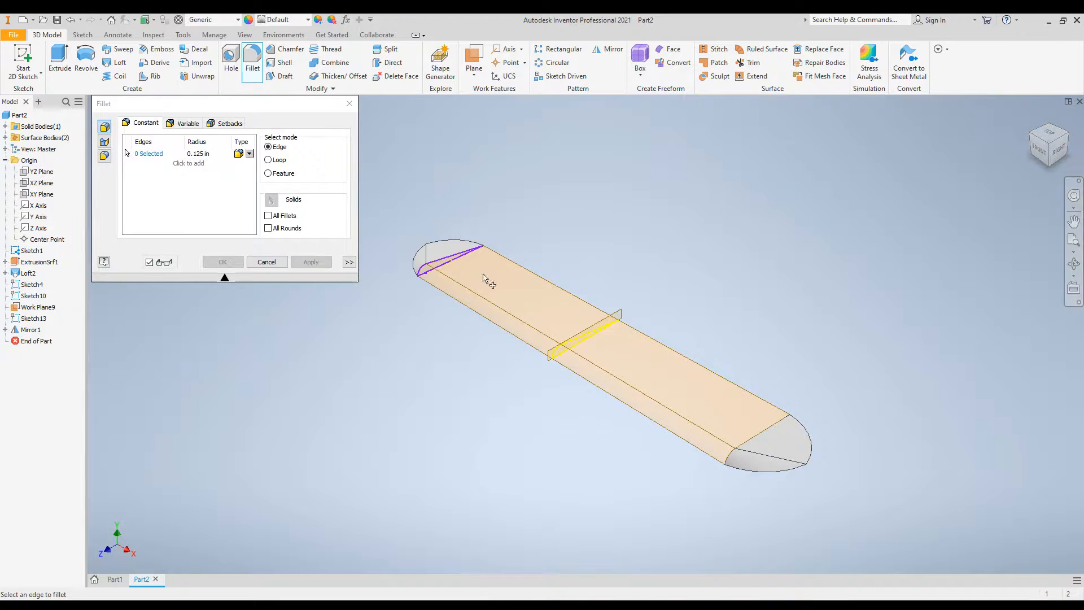
{"action": "left_click", "coordinate": [266, 261]}
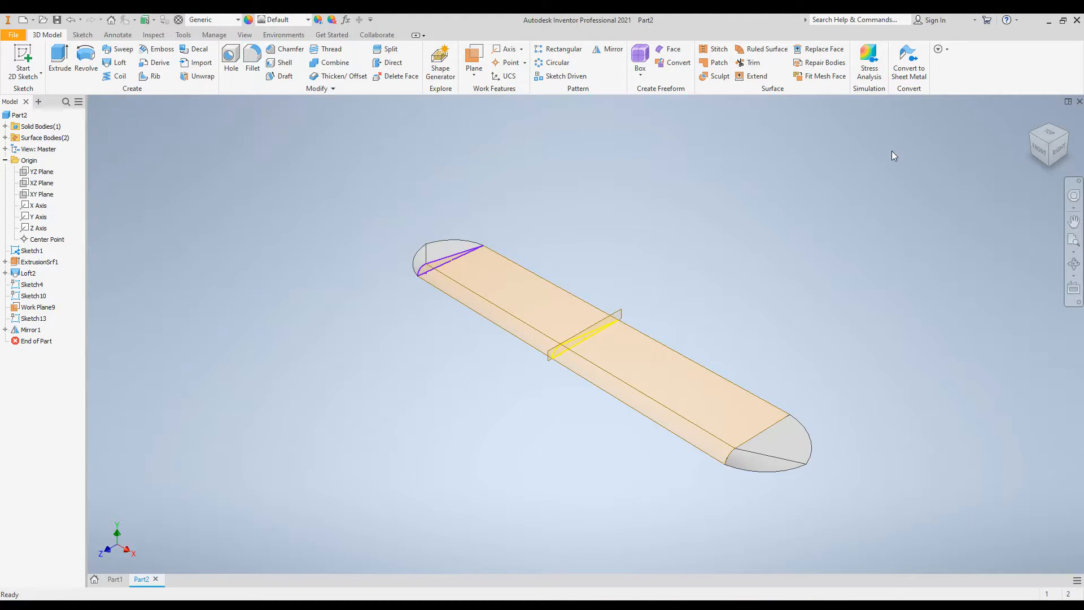
Step: Show the whole mirrored blade from the top with its length running horizontally
{"action": "left_click", "coordinate": [1051, 133]}
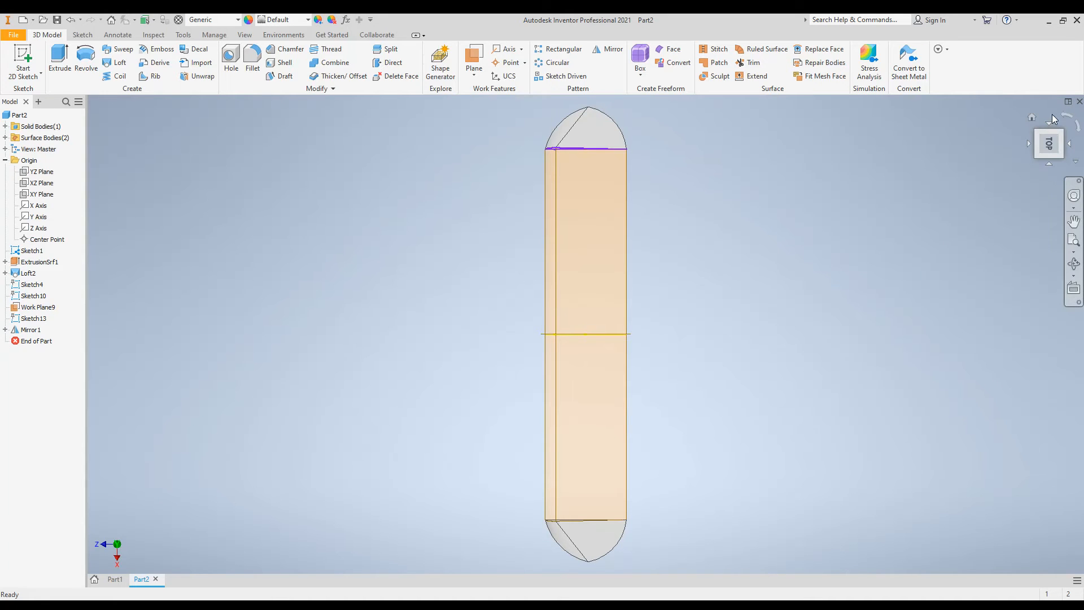
{"action": "left_click", "coordinate": [1067, 115]}
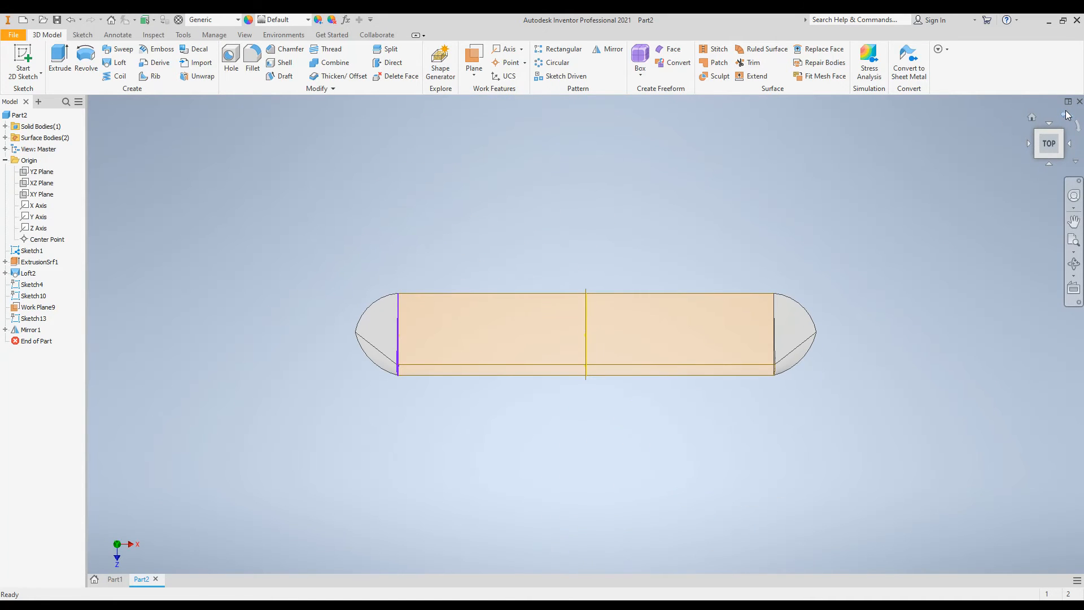
{"action": "left_click", "coordinate": [1072, 242]}
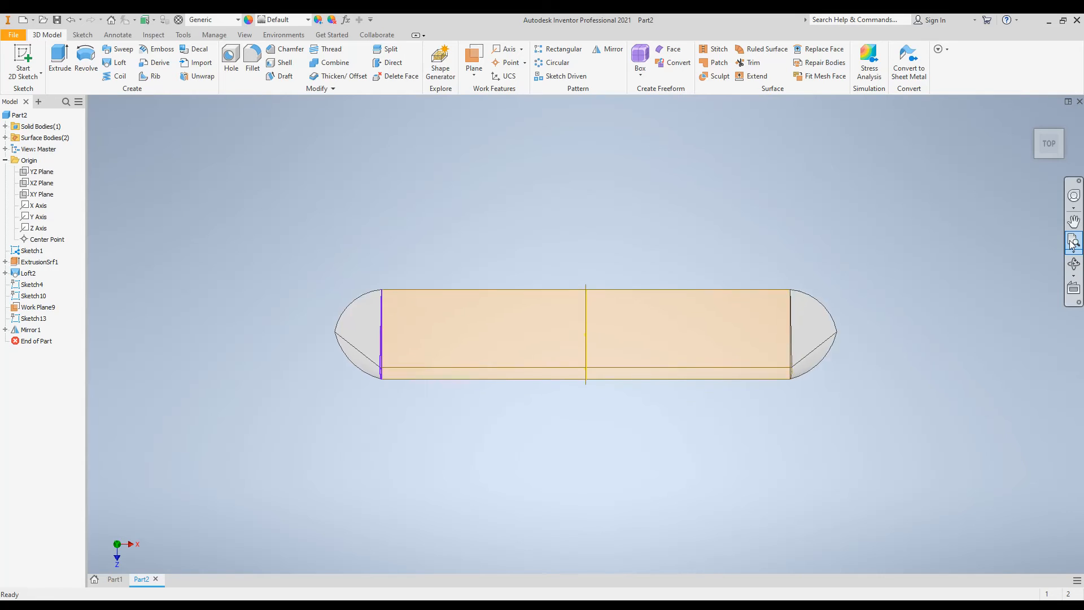